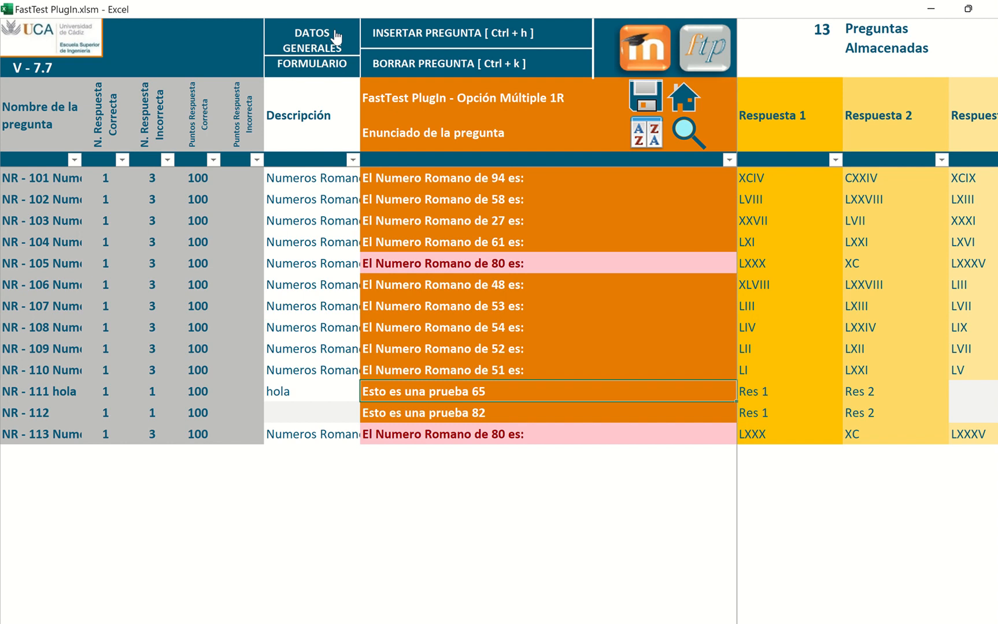
Look over the general data sheet and the question form, and return to the question bank
left_click(313, 40)
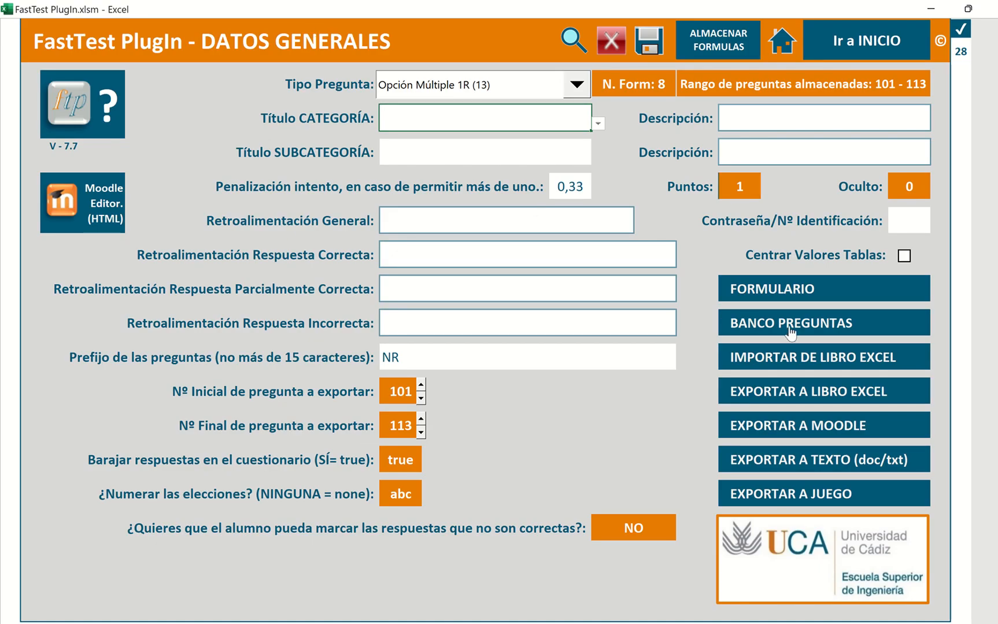
left_click(783, 326)
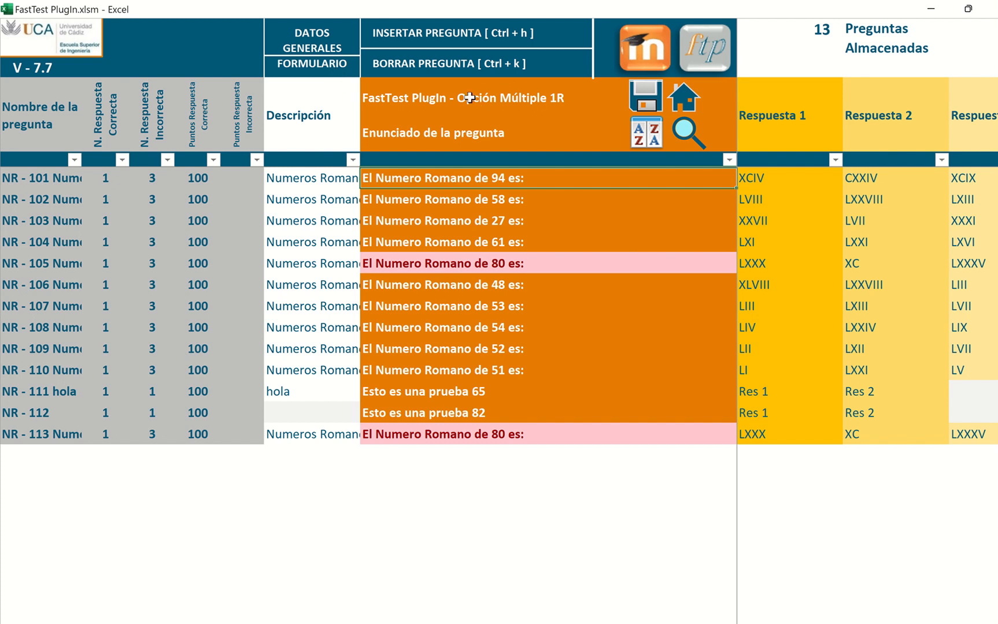
left_click(345, 65)
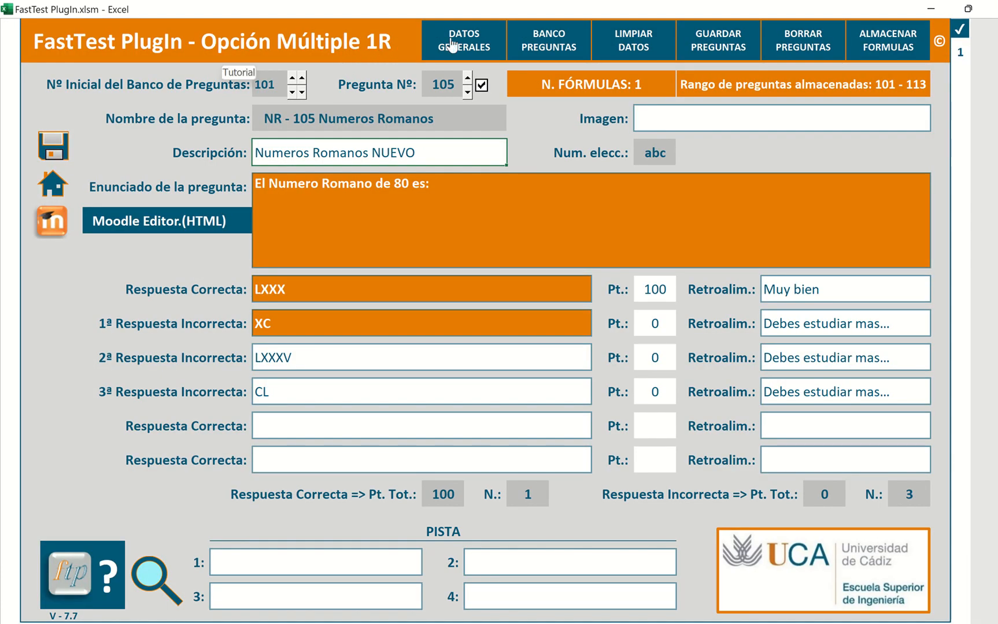
left_click(548, 51)
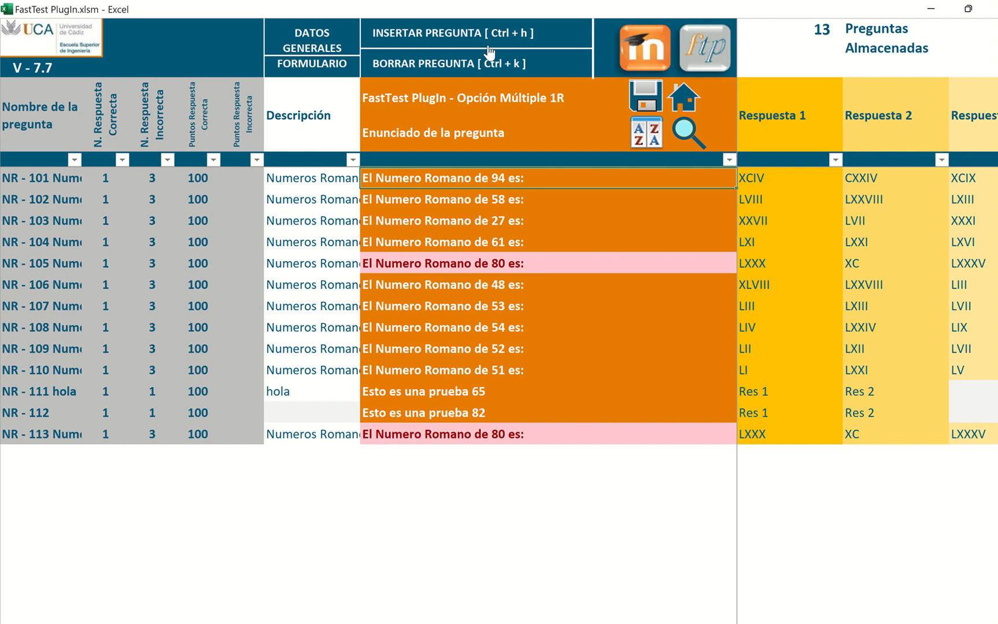
Insert 3 new question lines into the question bank
left_click(465, 36)
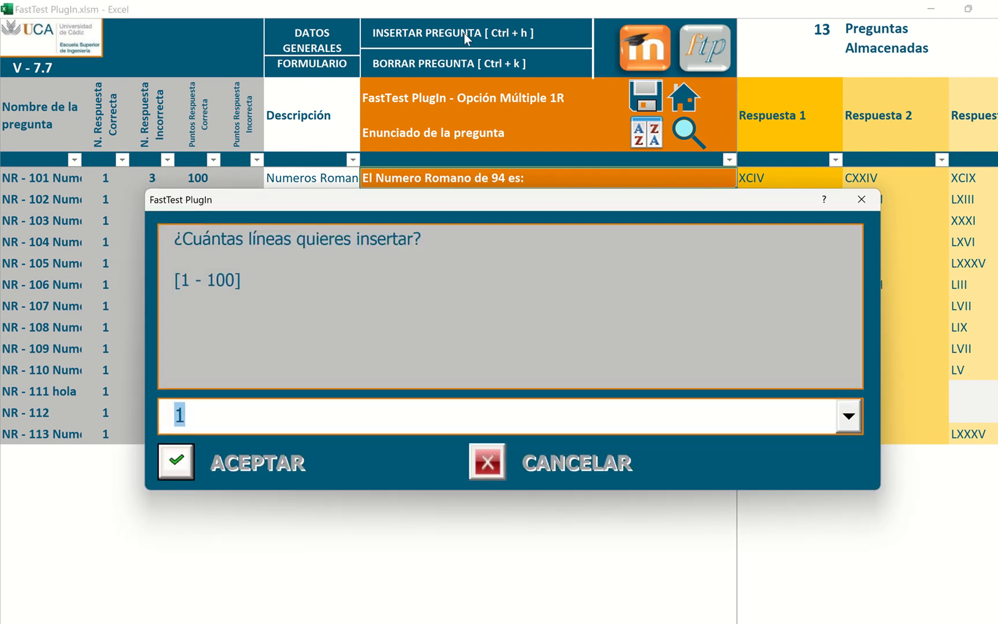
type("3")
key("Return")
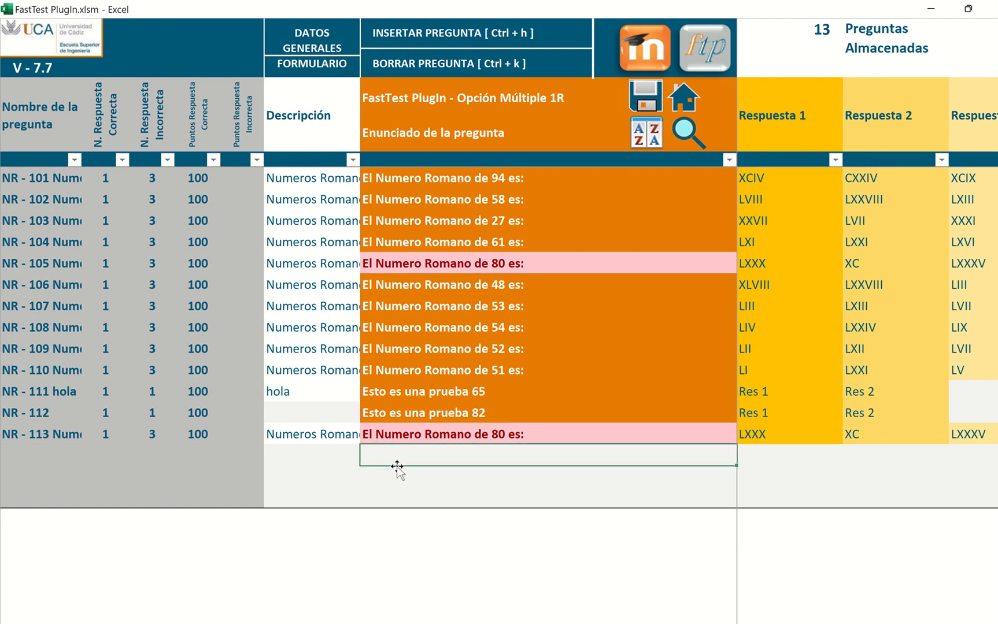
Fill the first new line with the statement HOLA and the answers 1, 2 and 3
type("HOLA")
key("Tab")
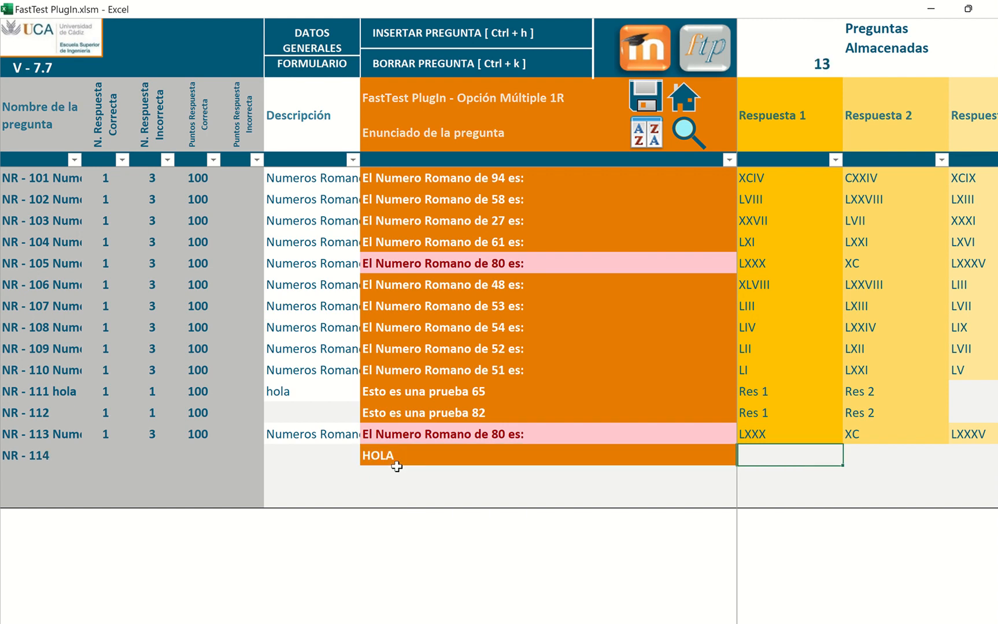
type("1")
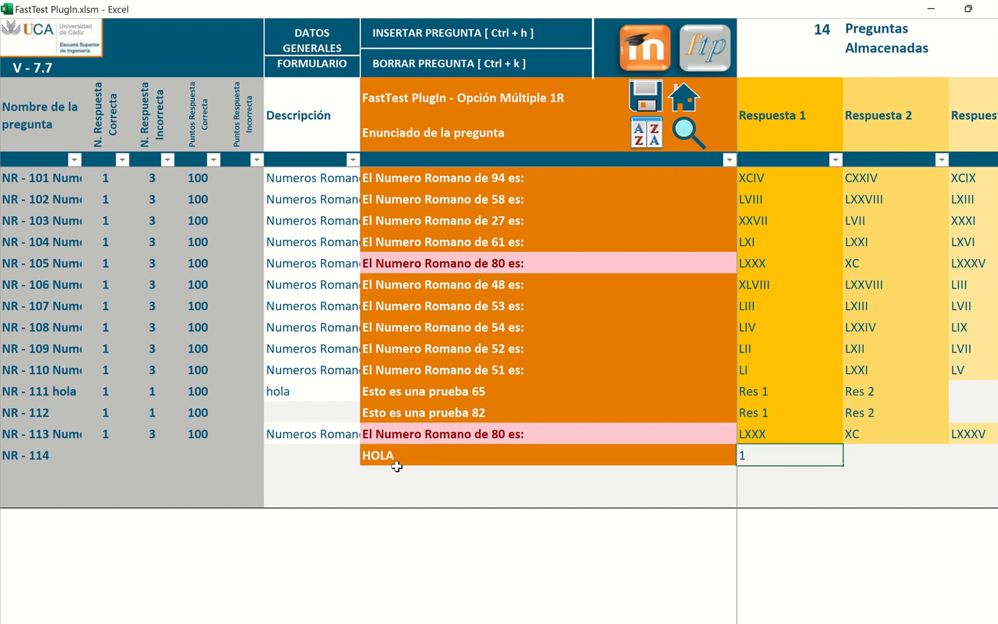
key("Tab")
type("2")
key("Tab")
type("3")
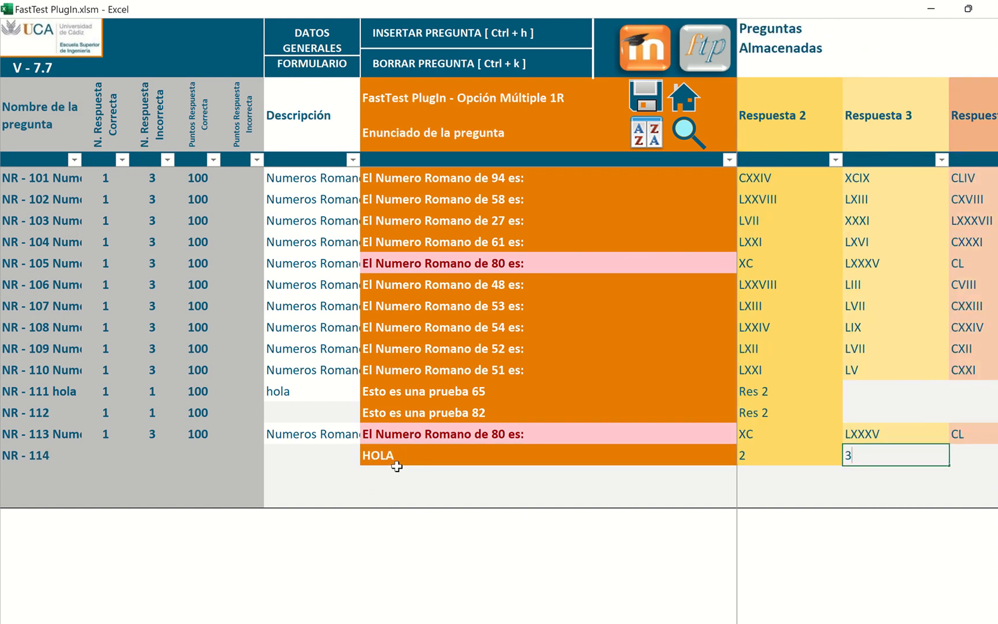
key("Tab")
Examine the remaining answer, feedback and points columns of the HOLA line, and return to its statement
key("Tab")
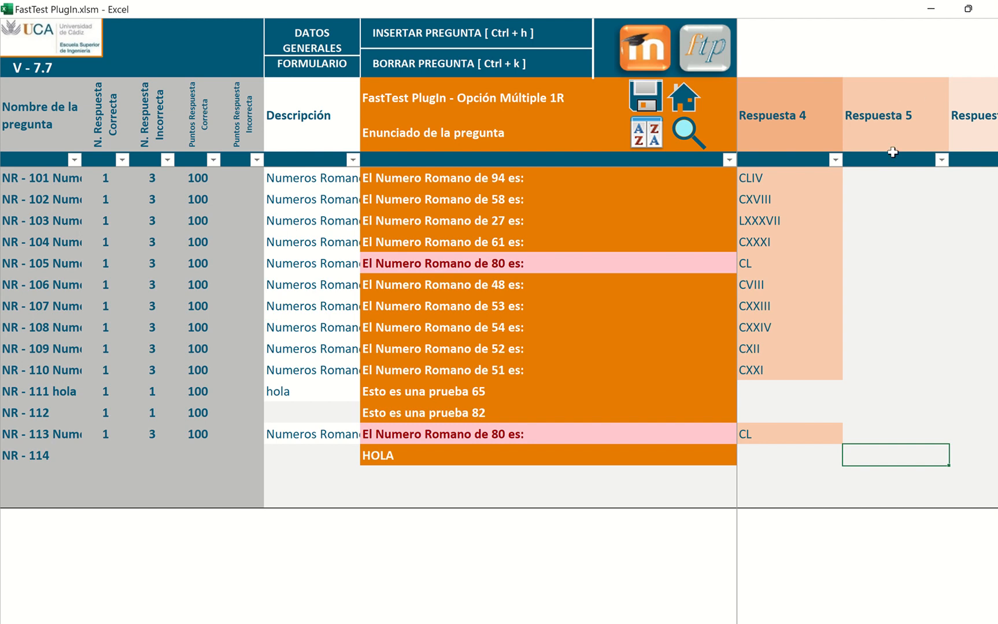
key("Tab")
key("Tab")
key("Tab")
key("Tab")
key("Tab")
key("Tab")
key("Tab")
key("Tab")
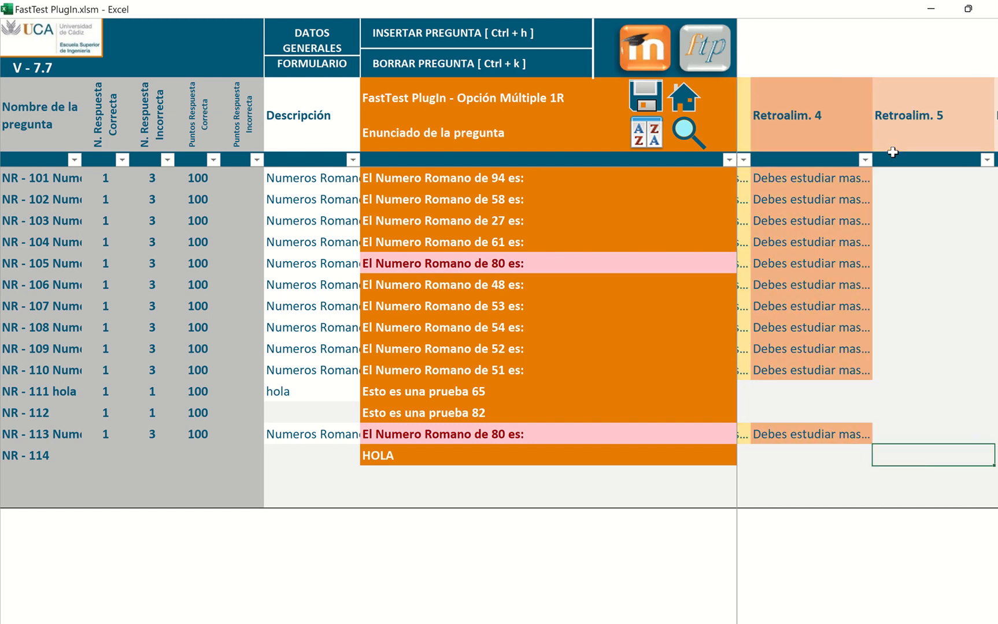
key("Tab")
key("shift+Tab")
key("Tab")
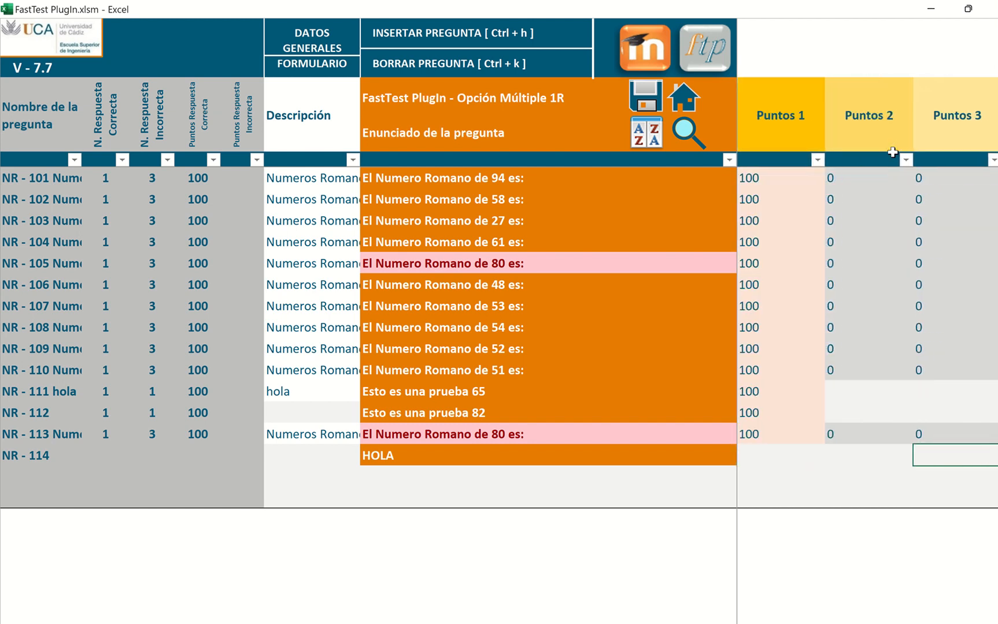
key("shift+Tab")
key("shift+Tab")
key("shift+Tab")
key("shift+Tab")
key("shift+Tab")
key("shift+Tab")
key("shift+Tab")
key("shift+Tab")
key("shift+Tab")
key("shift+Tab")
key("shift+Tab")
key("shift+Tab")
key("shift+Tab")
key("shift+Tab")
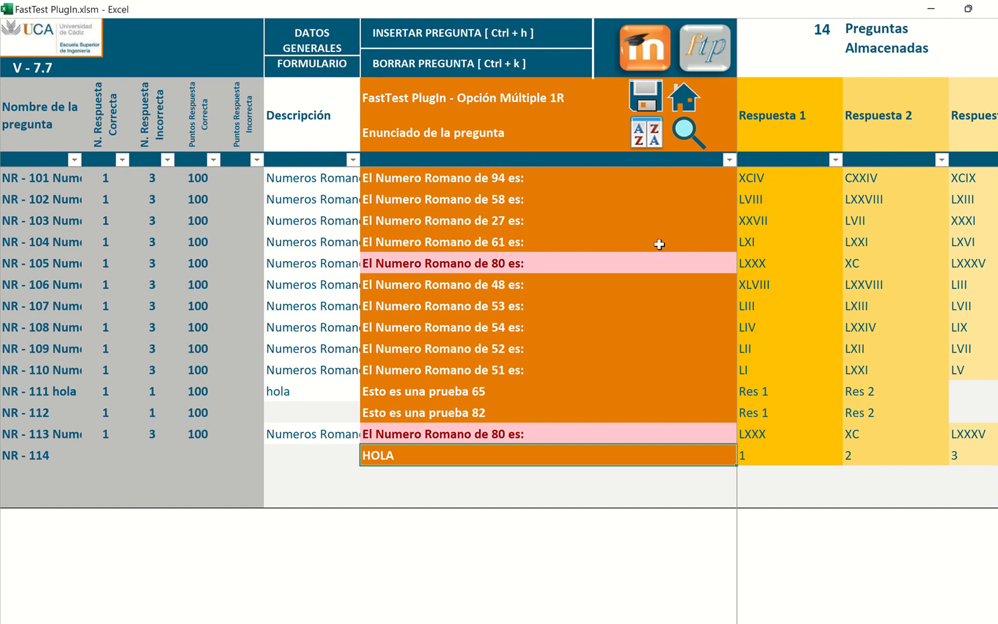
Copy question NR - 110 from its statement through its last column and paste it into the empty line below HOLA
key("Up")
key("Up")
key("Up")
key("Up")
key("Down")
key("Down")
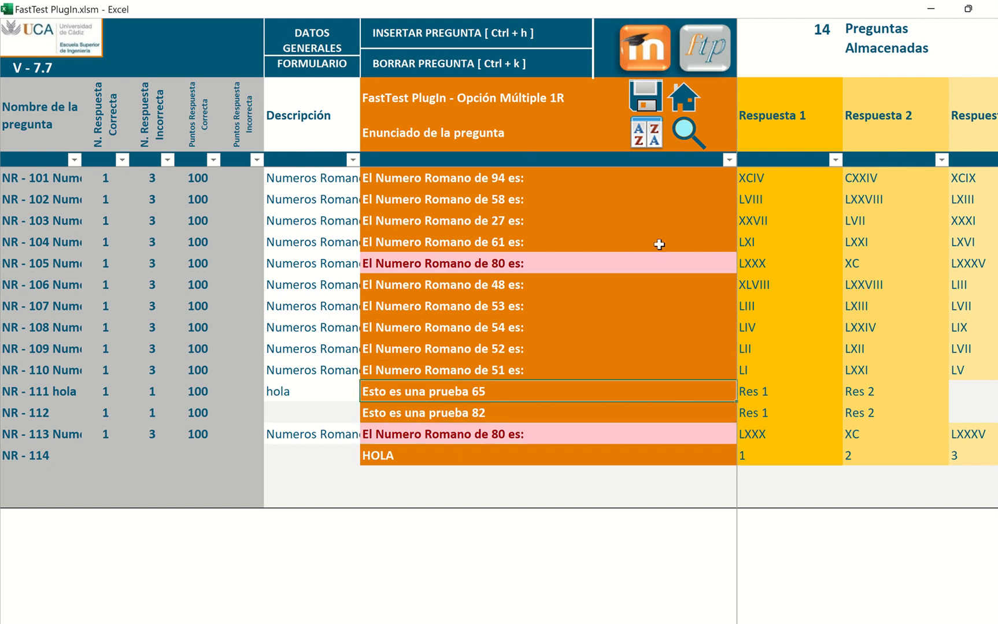
key("Up")
key("Up")
key("ctrl+shift+Right")
key("ctrl+shift+Right")
key("ctrl+shift+Right")
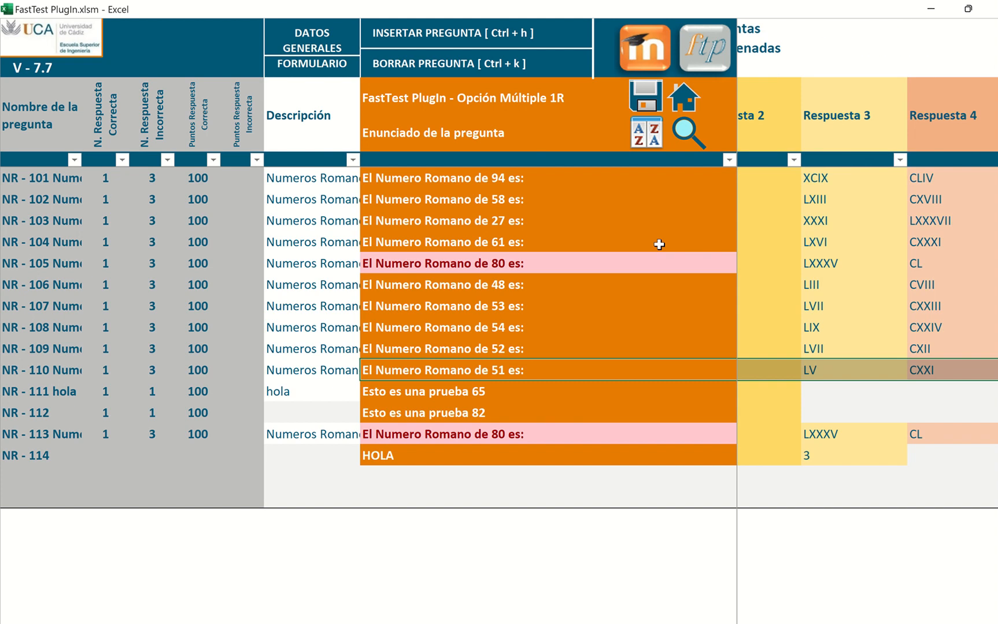
key("ctrl+c")
key("Down")
key("Down")
key("Down")
key("Down")
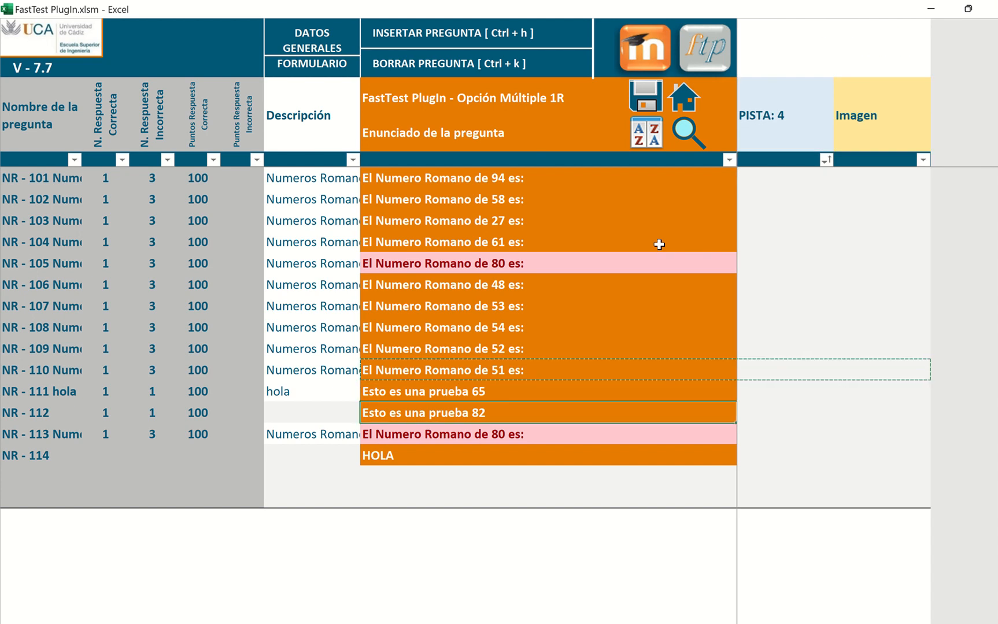
key("Down")
key("ctrl+v")
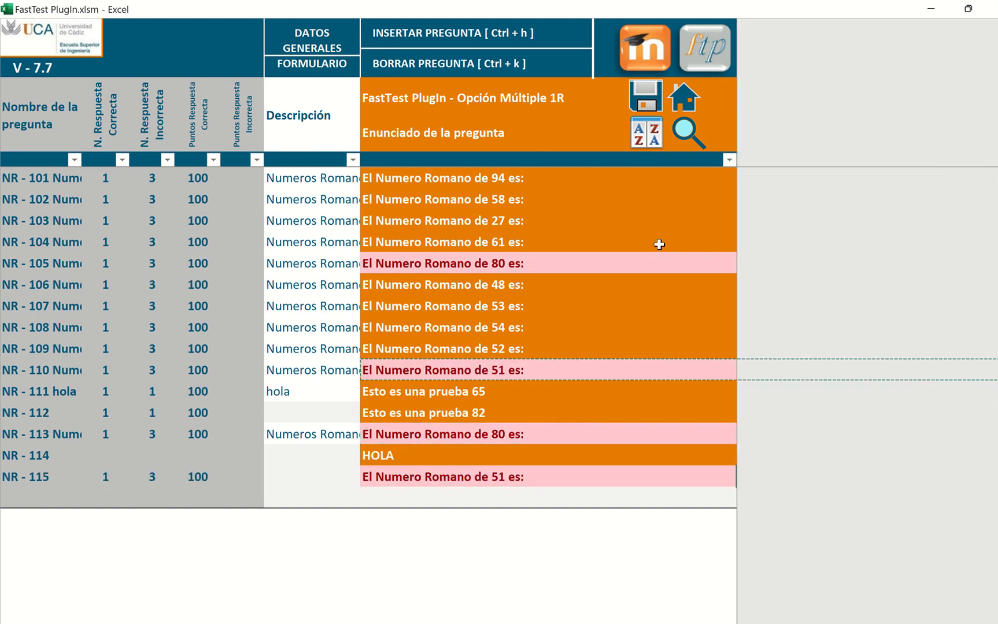
Change the pasted question's statement to "El Numero Romano de 15 es:" and its first answer to XV
key("Right")
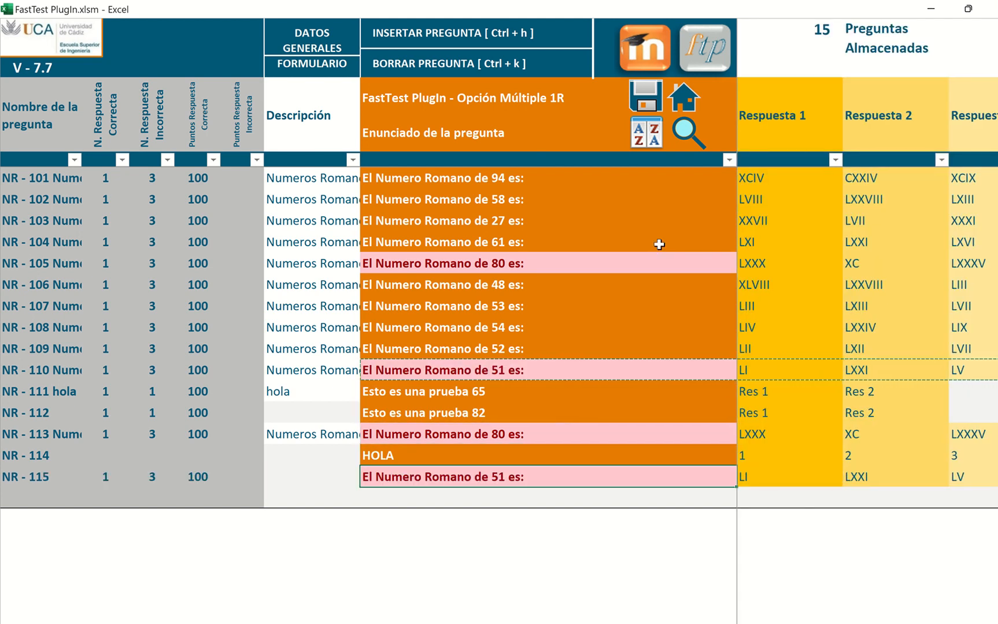
key("F2")
key("BackSpace")
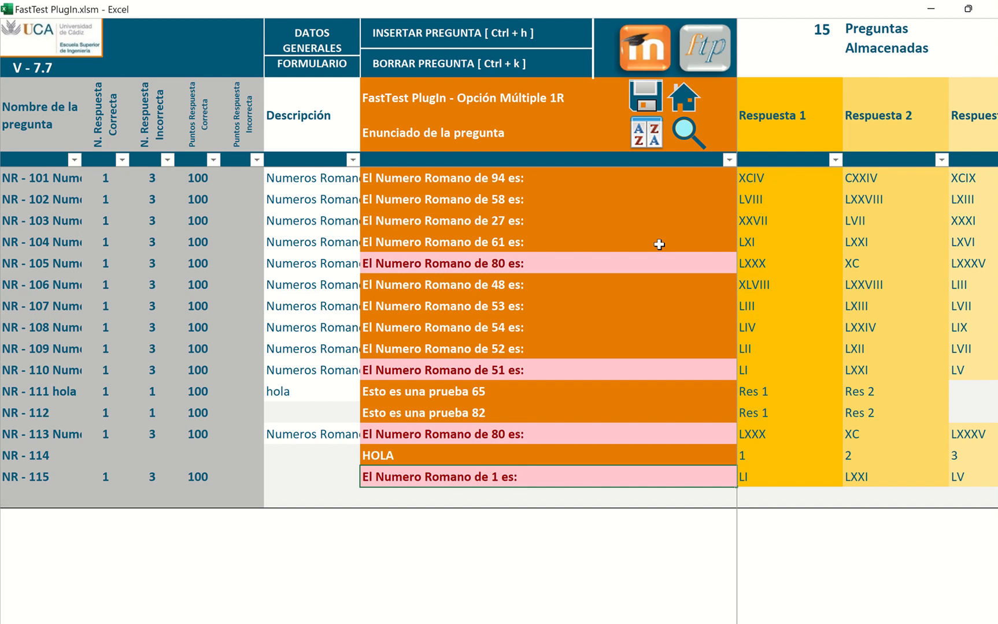
type("5")
key("Tab")
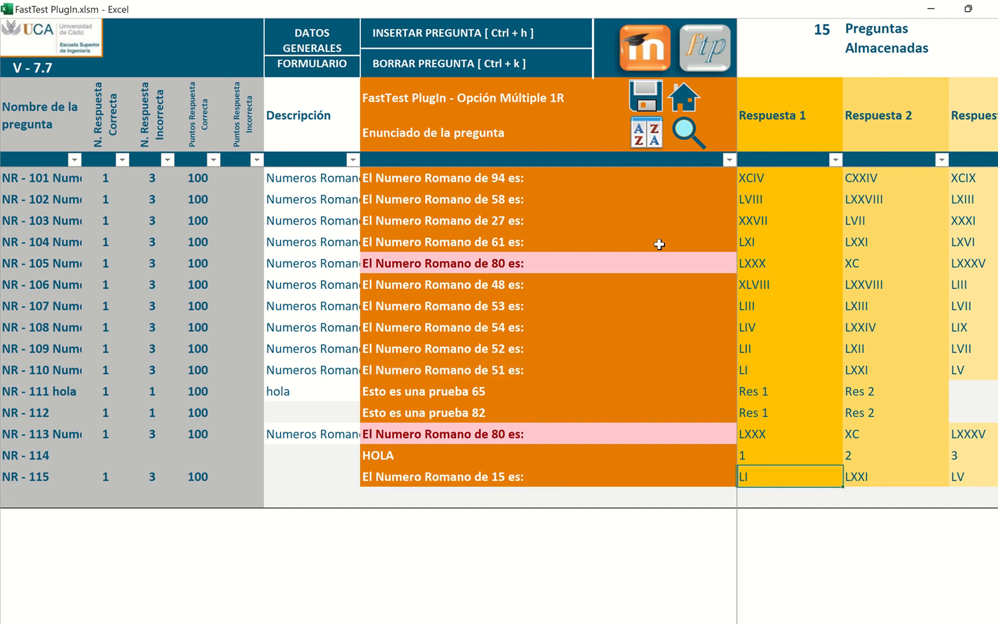
type("X")
key("Tab")
Check the other answers and feedback of the pasted question, and return to its statement
key("Tab")
key("Tab")
key("Tab")
key("Tab")
key("Tab")
key("Tab")
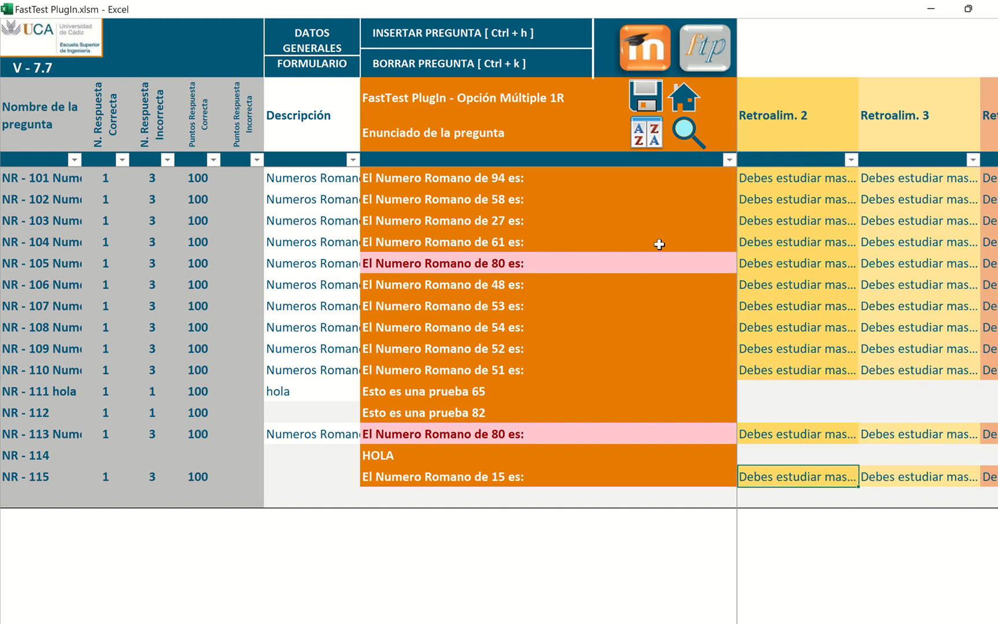
key("shift+Tab")
key("shift+Tab")
key("shift+Tab")
key("shift+Tab")
key("shift+Tab")
key("shift+Tab")
key("shift+Tab")
key("shift+Tab")
key("shift+Tab")
key("Tab")
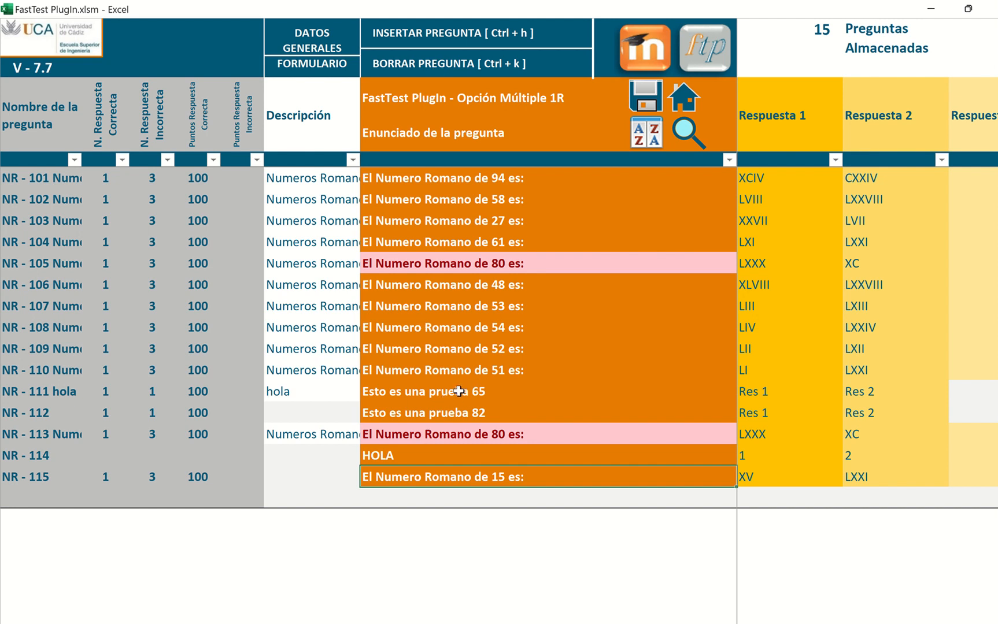
Start deleting question NR - 111 "Esto es una prueba 65" and agree to remove the lines with blank statements
left_click(428, 397)
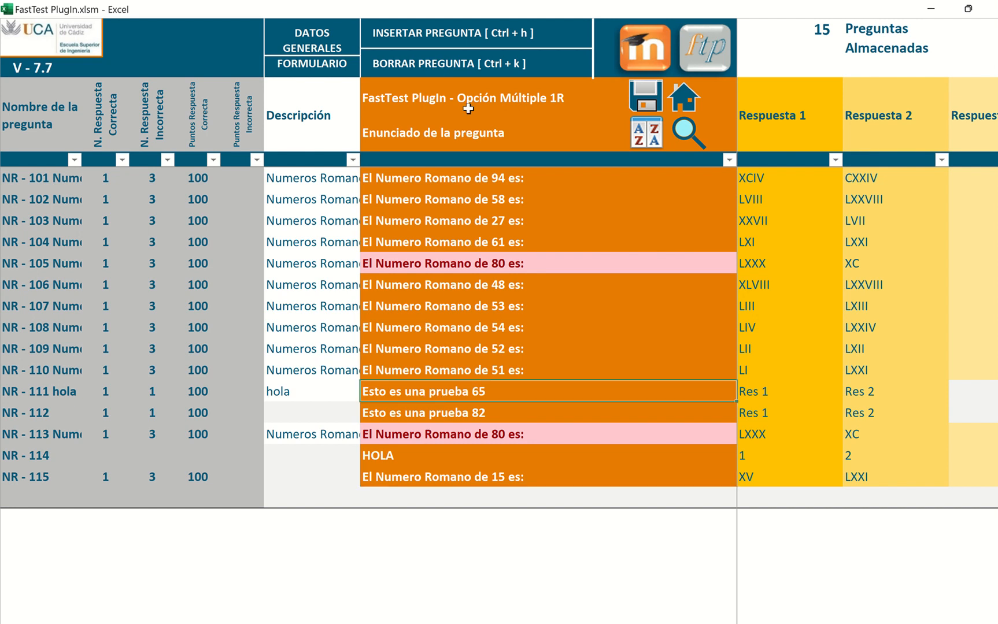
left_click(460, 64)
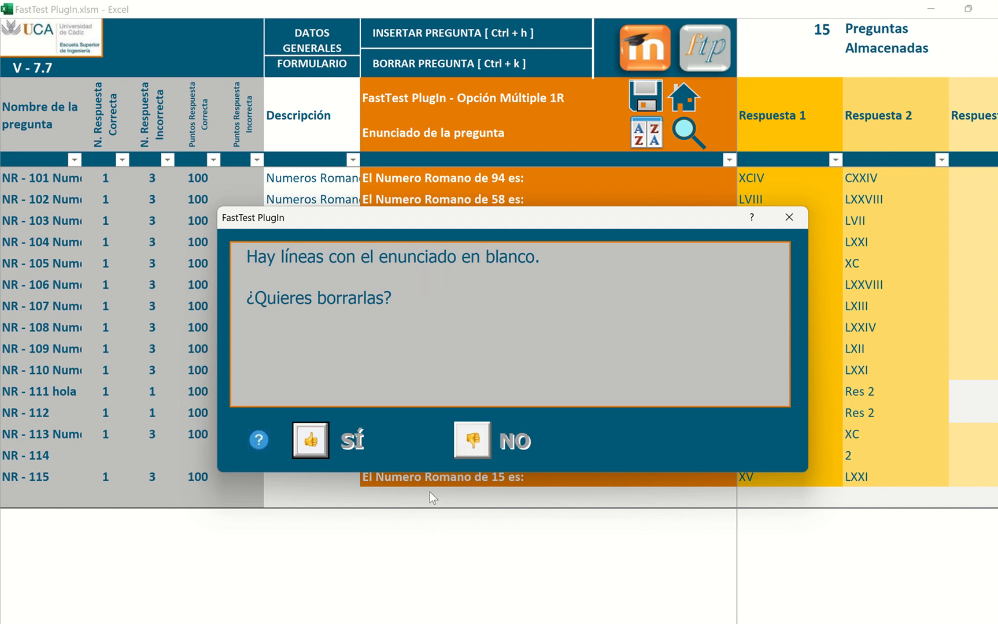
left_click(312, 441)
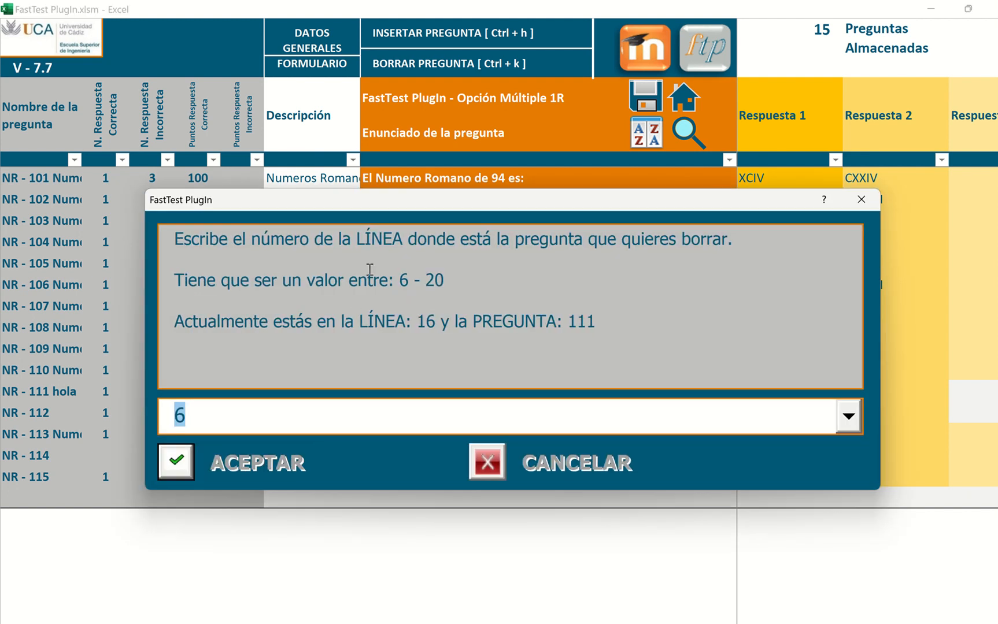
Choose line 16 as the question to delete and confirm its deletion
left_click_drag(383, 199, 443, 234)
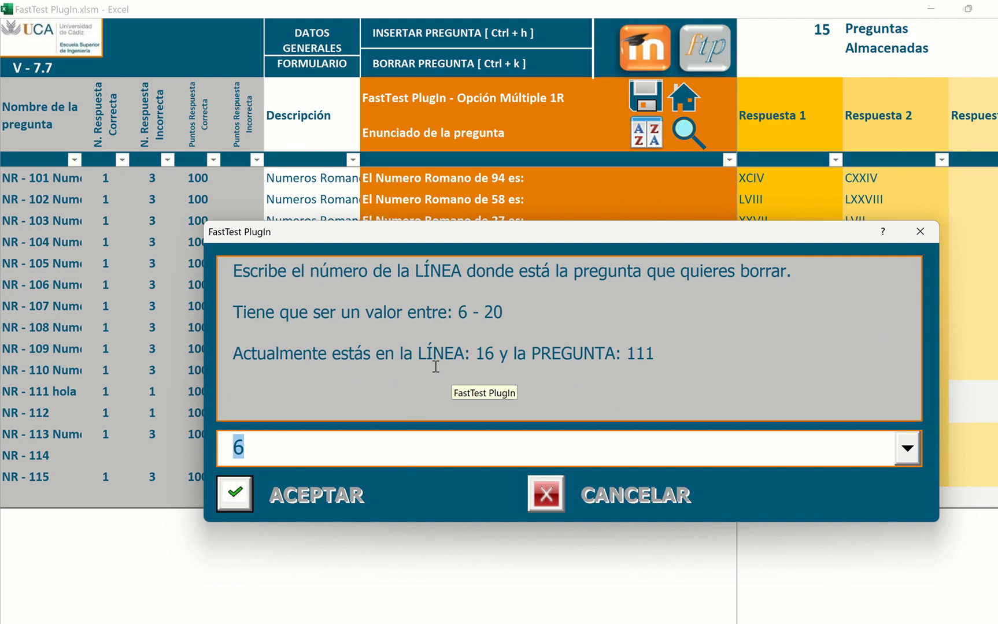
left_click(377, 434)
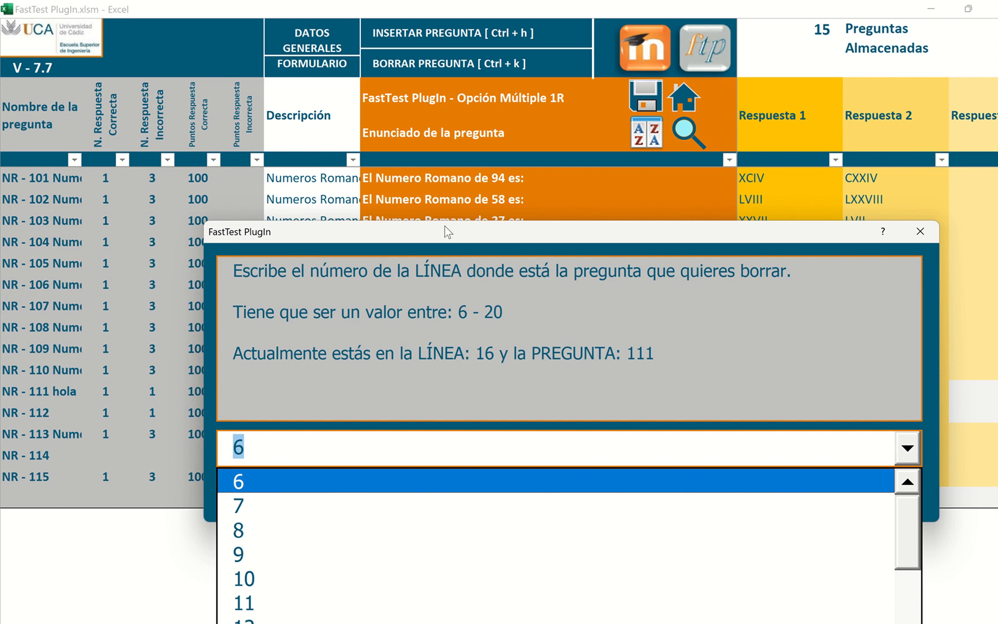
left_click_drag(439, 240, 443, 133)
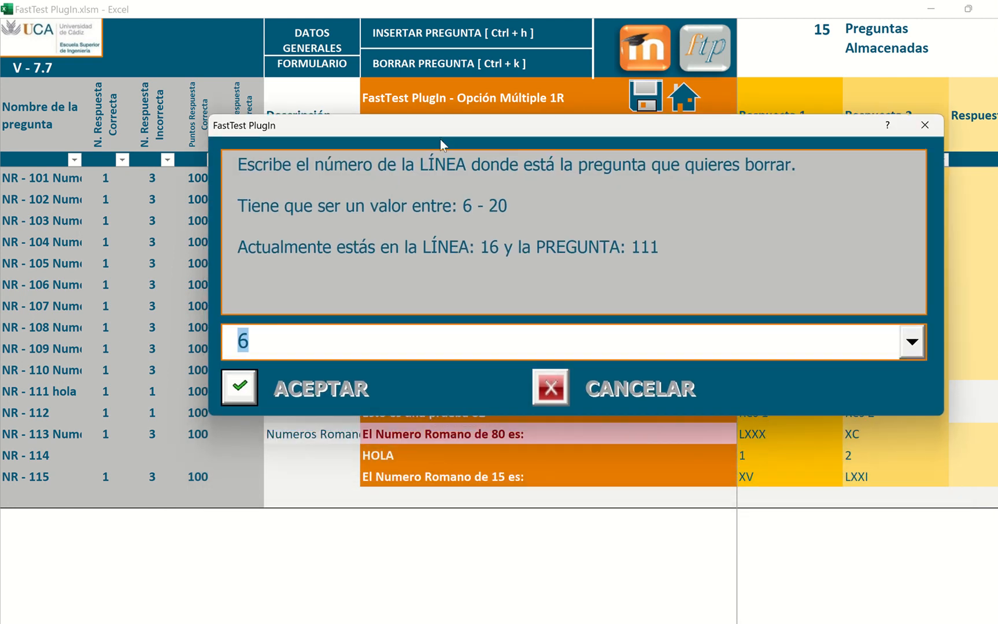
left_click(390, 337)
left_click(788, 455)
key("Down")
key("Down")
key("Down")
key("Down")
key("Down")
key("Down")
key("Down")
left_click(231, 395)
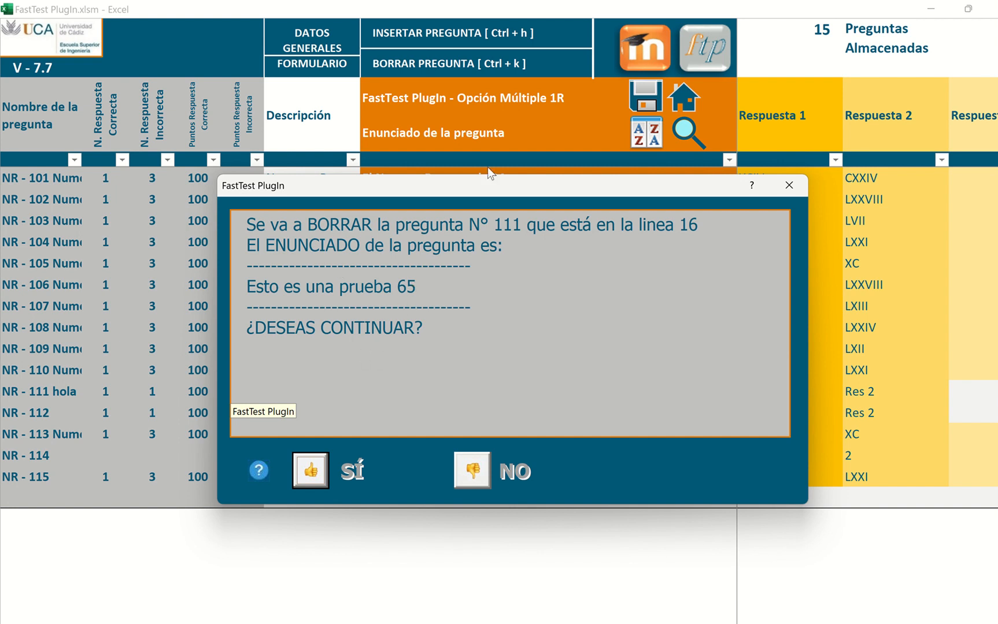
mouse_move(485, 188)
left_mouse_down()
mouse_move(423, 393)
mouse_move(452, 460)
mouse_move(445, 421)
mouse_move(472, 200)
left_mouse_up()
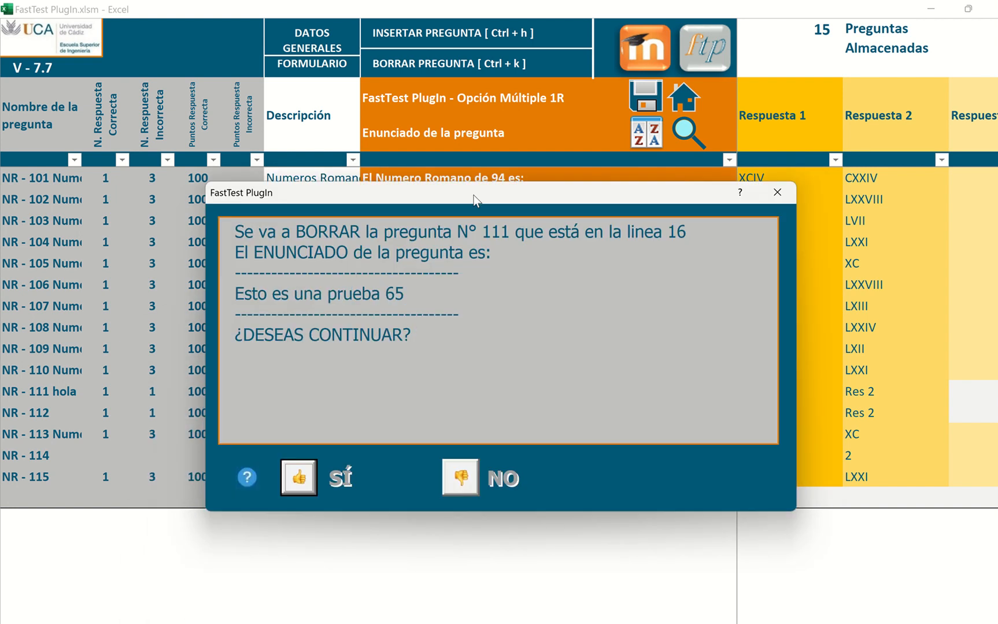
left_click(299, 477)
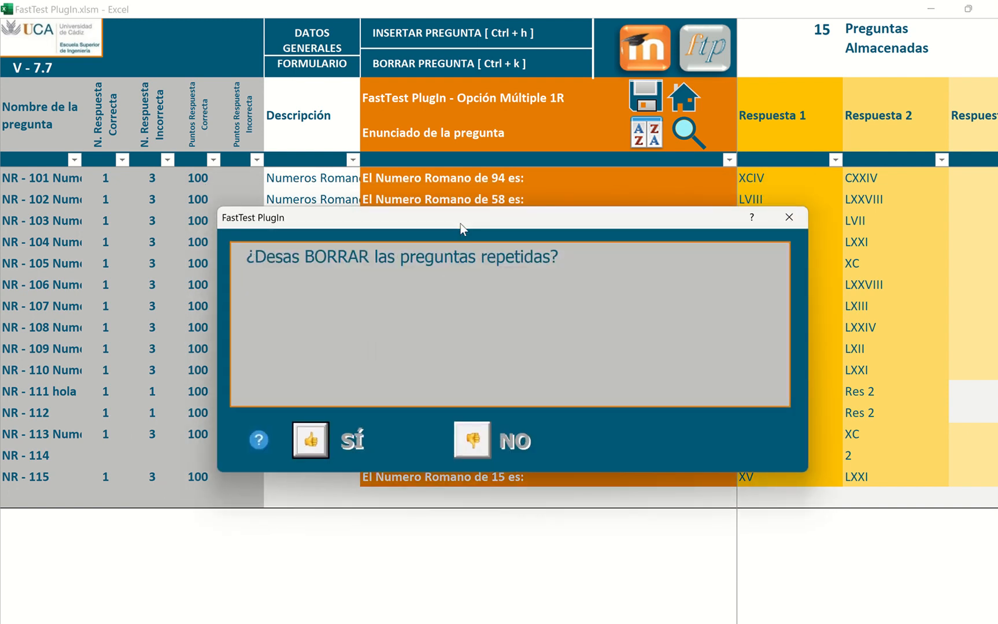
Accept deleting the repeated questions from the question bank and close the result message
left_click_drag(460, 223, 450, 483)
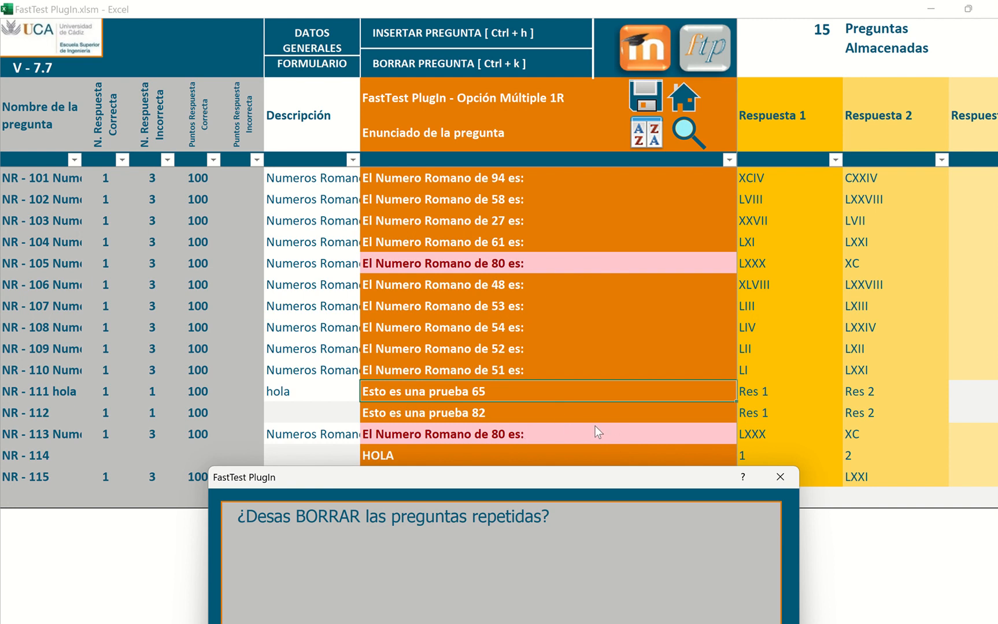
left_click_drag(543, 489, 561, 192)
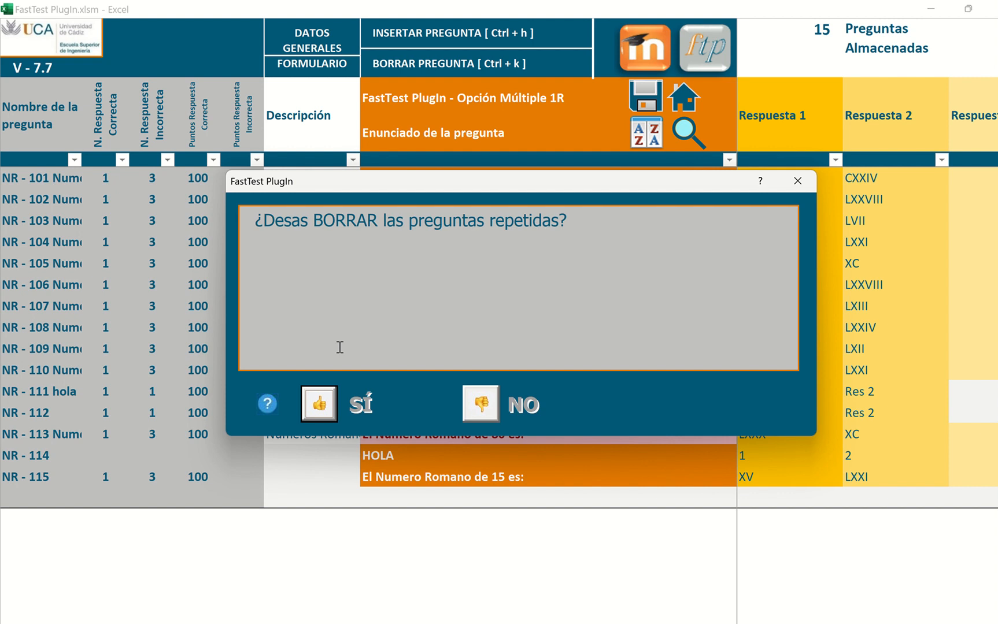
left_click(318, 408)
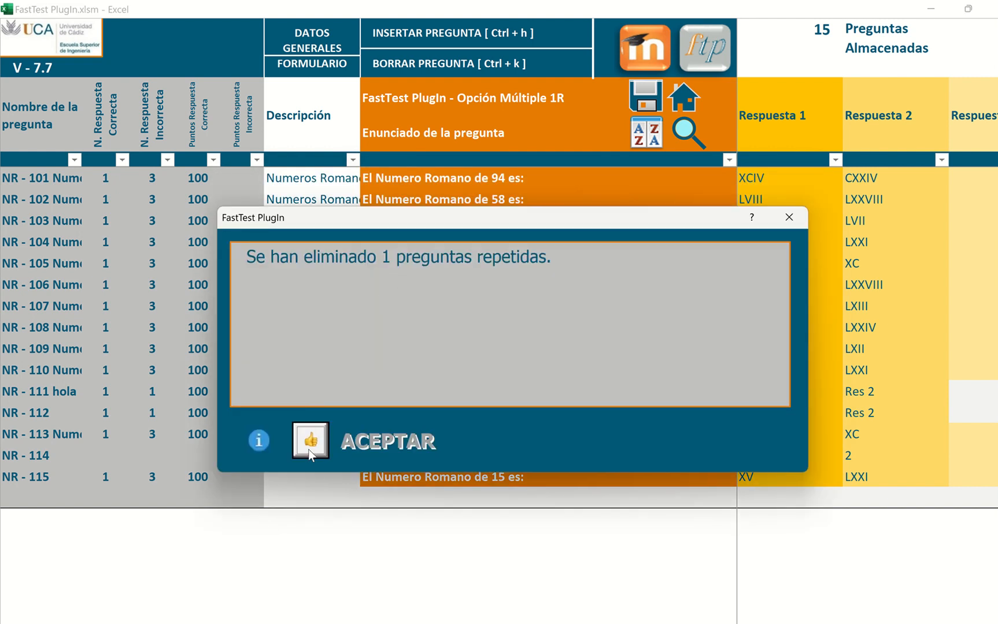
left_click(311, 441)
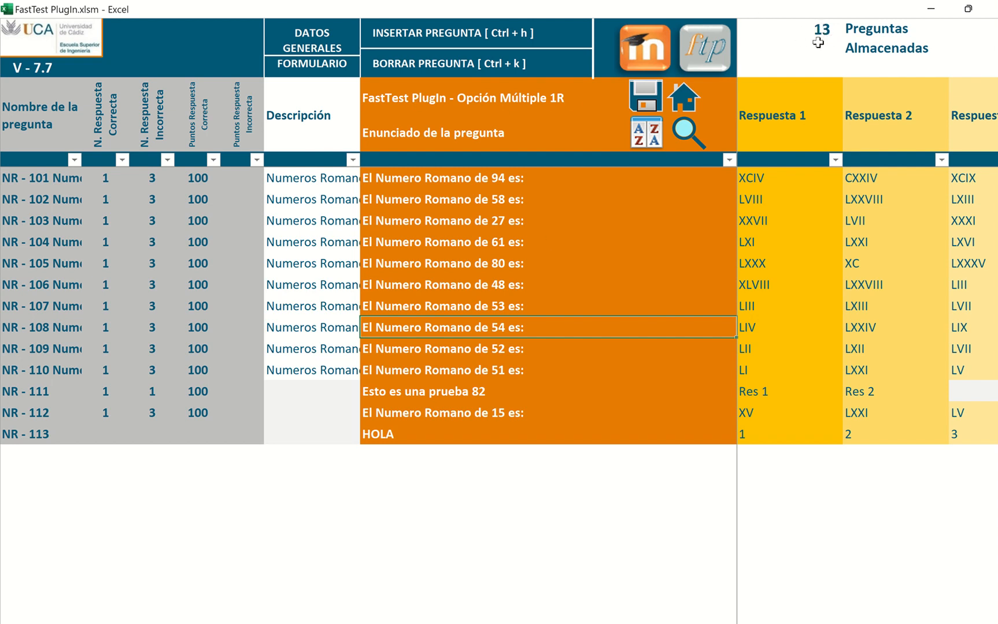
Look through the answer columns of question NR - 108 up to Respuesta 6 and return to Respuesta 1
key("Right")
key("Right")
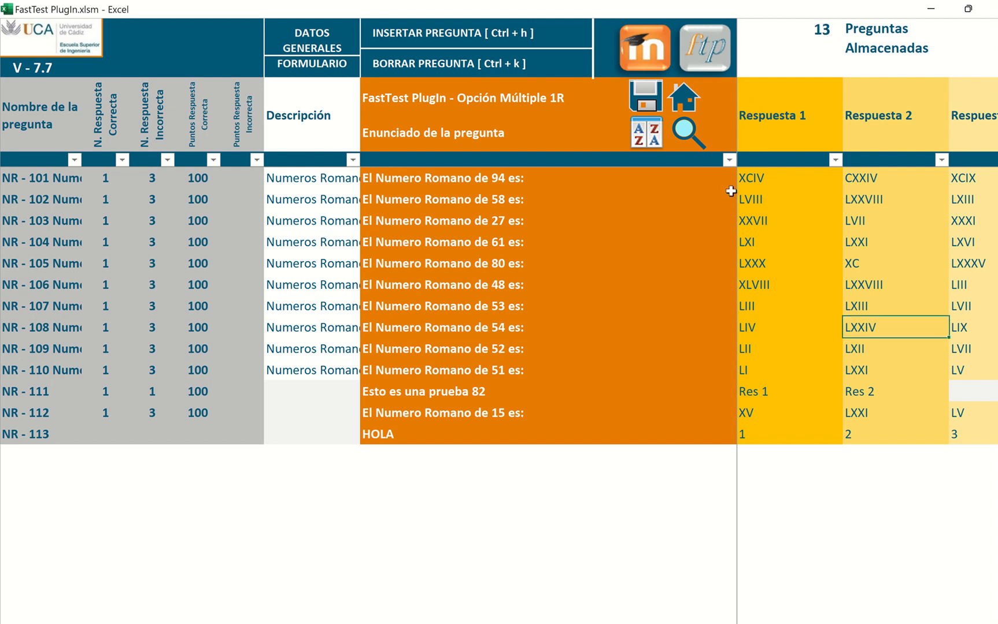
key("Right")
key("Right")
key("Right")
key("Right")
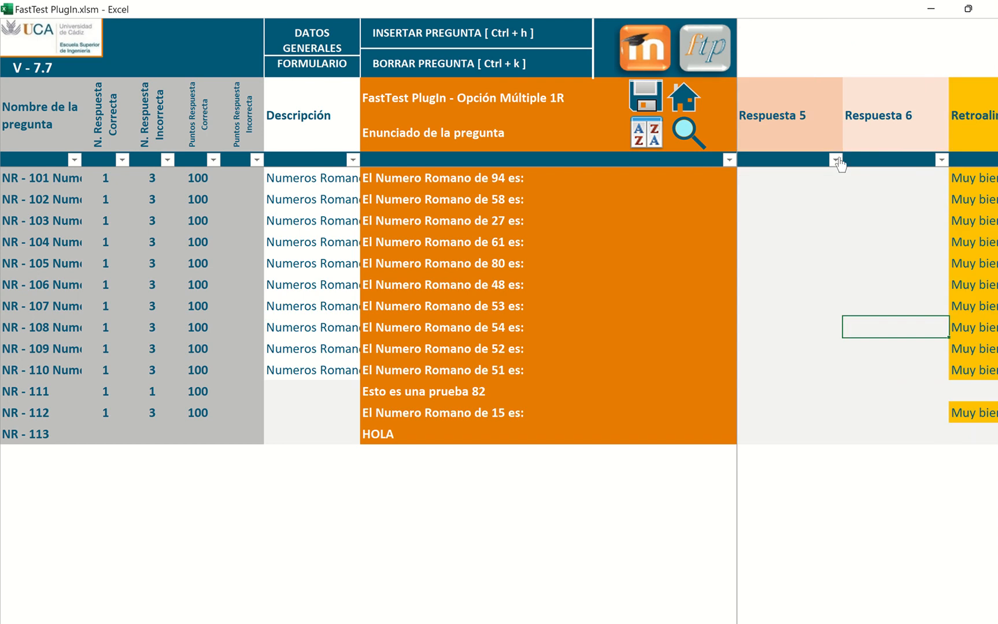
key("Left")
key("Left")
key("Left")
key("Left")
key("Left")
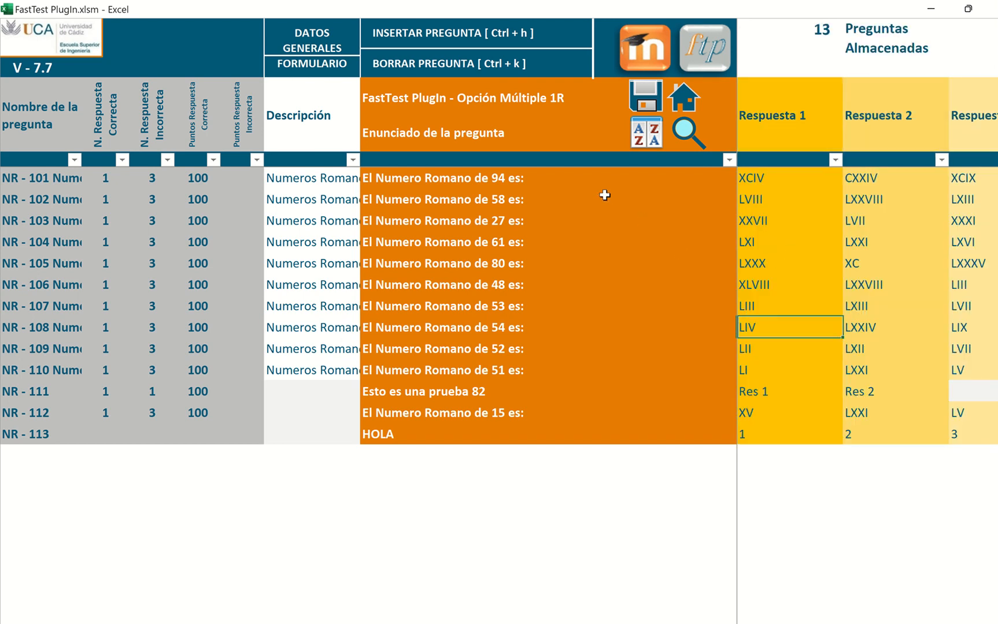
left_click(597, 178)
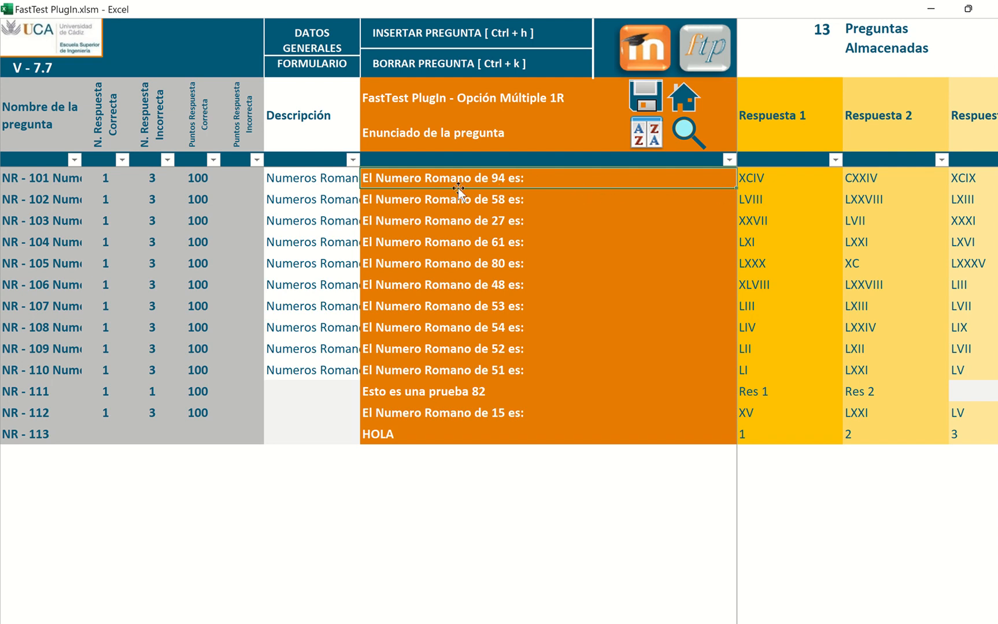
left_click(324, 181)
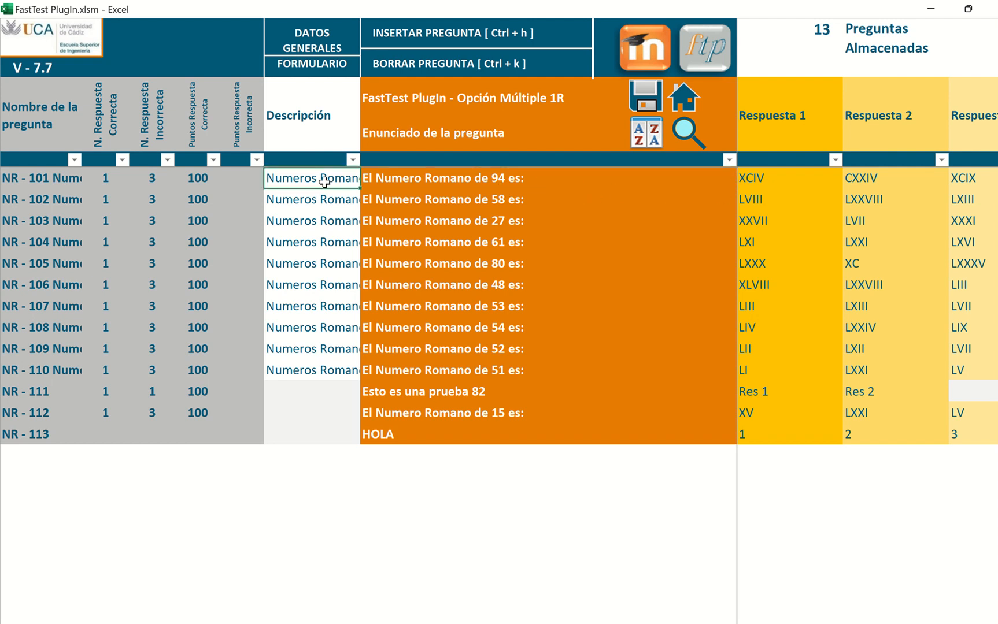
left_click(426, 185)
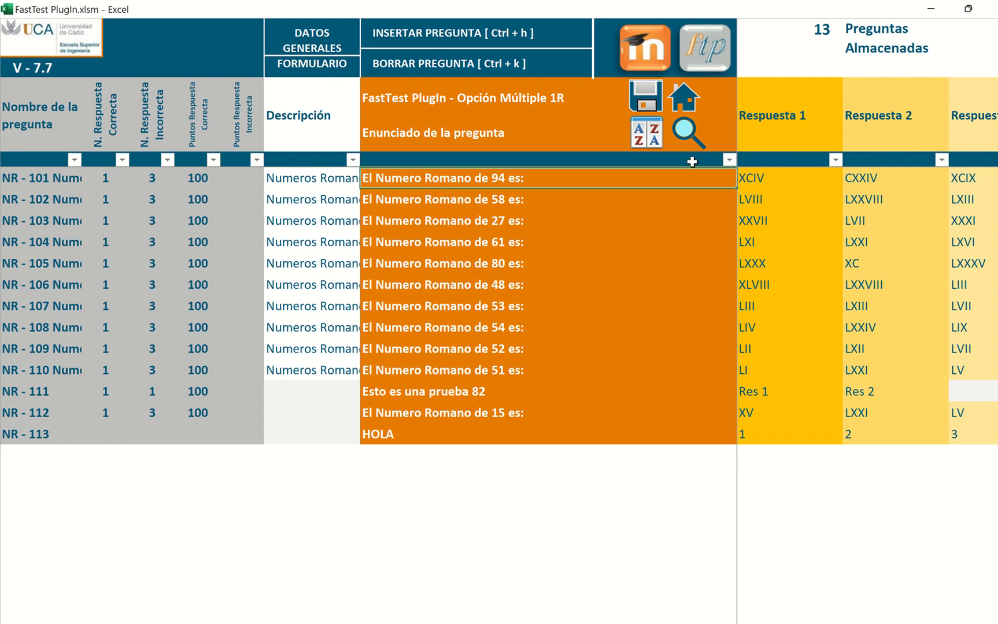
left_click(757, 183)
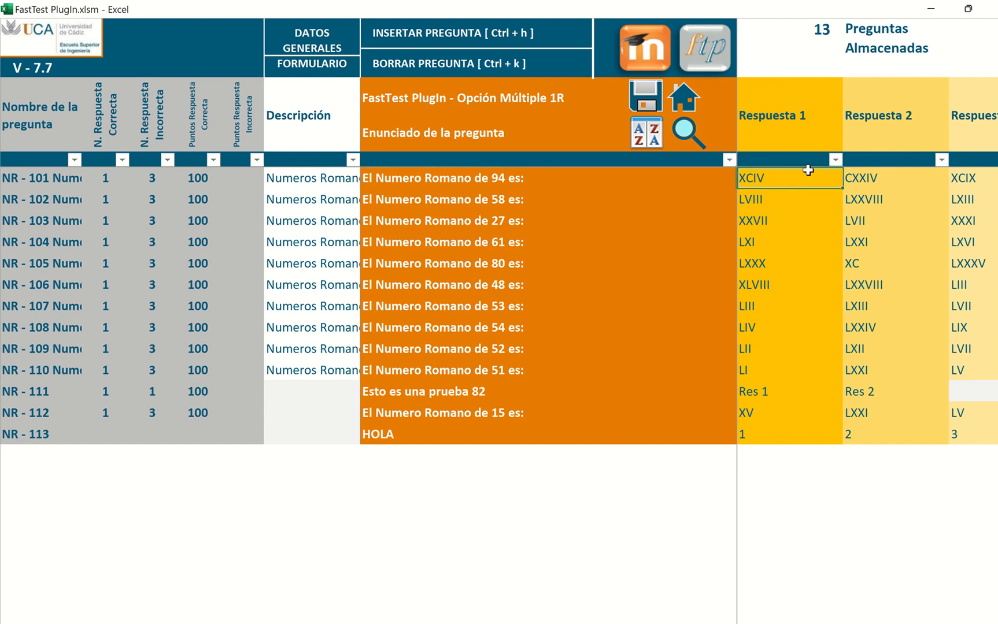
Sort the question bank by question statement in ascending order, and again in descending order
left_click(579, 182)
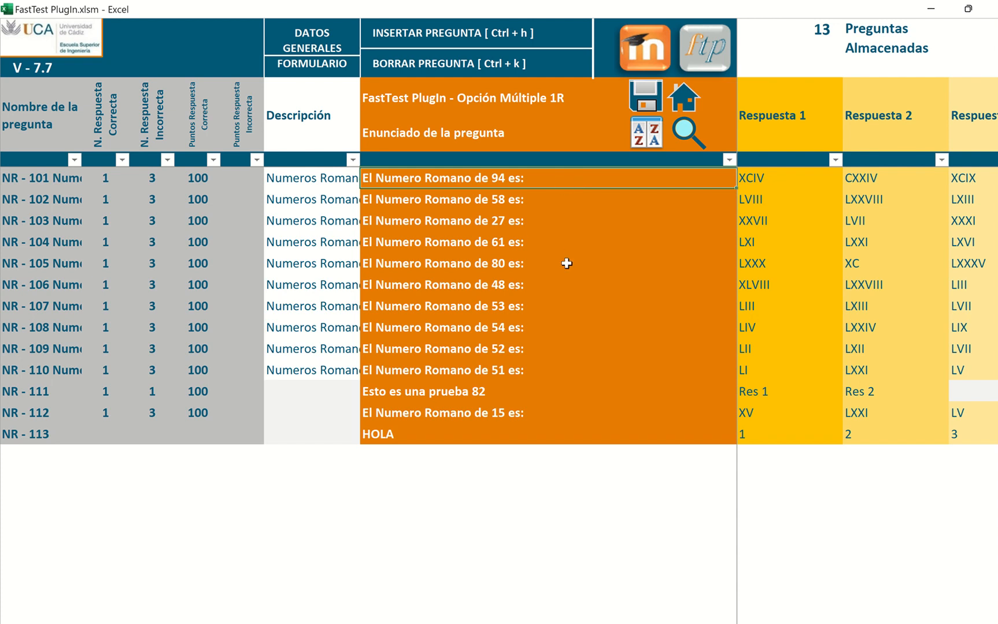
left_click(639, 137)
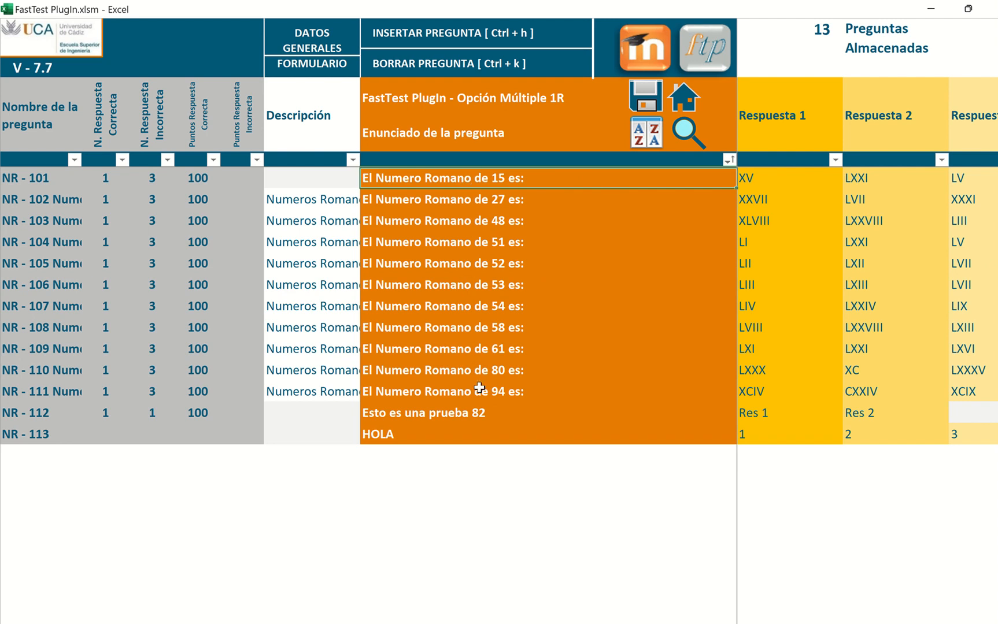
left_click(655, 135)
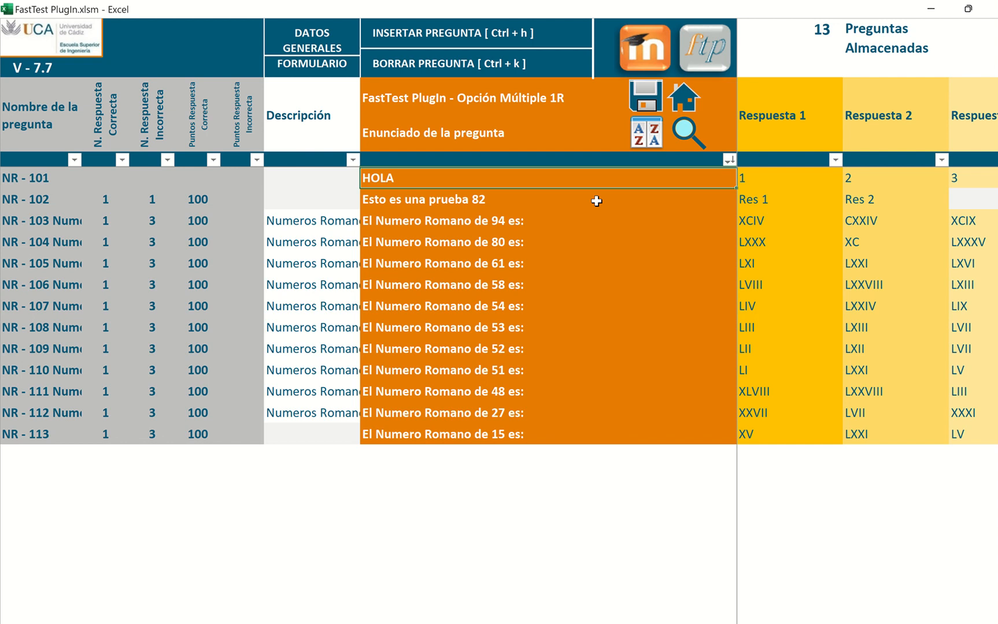
Sort the question bank by Respuesta 1 in ascending order
left_click(782, 178)
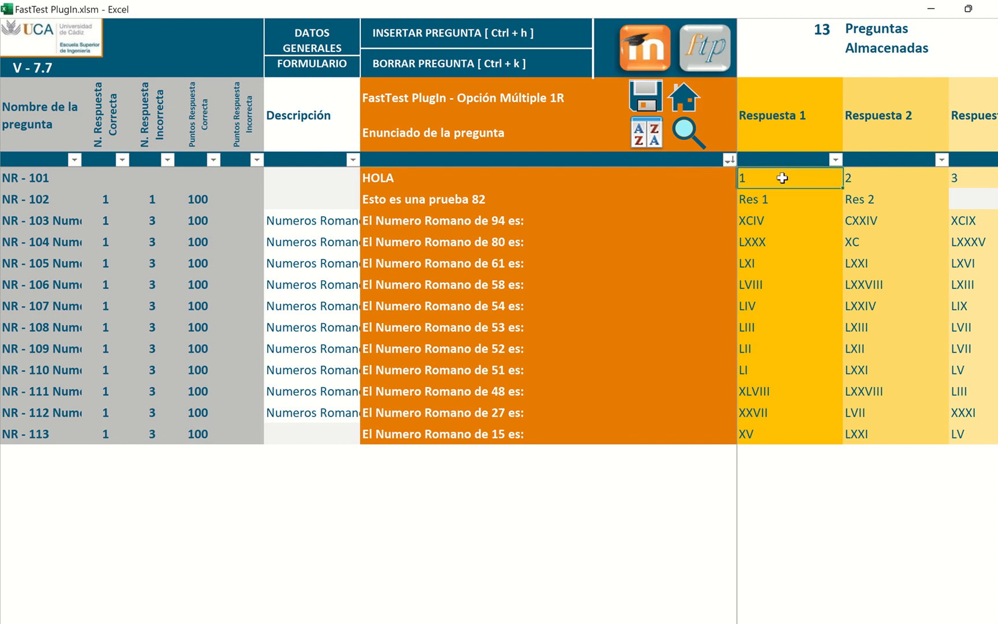
left_click(643, 142)
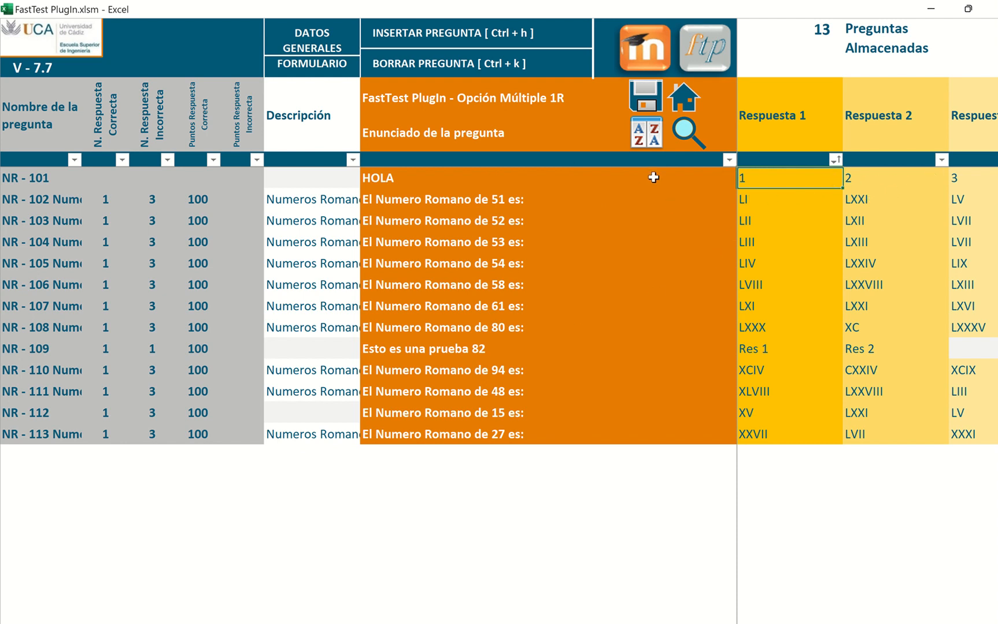
Filter the question statements to those containing "rom"
left_click(729, 160)
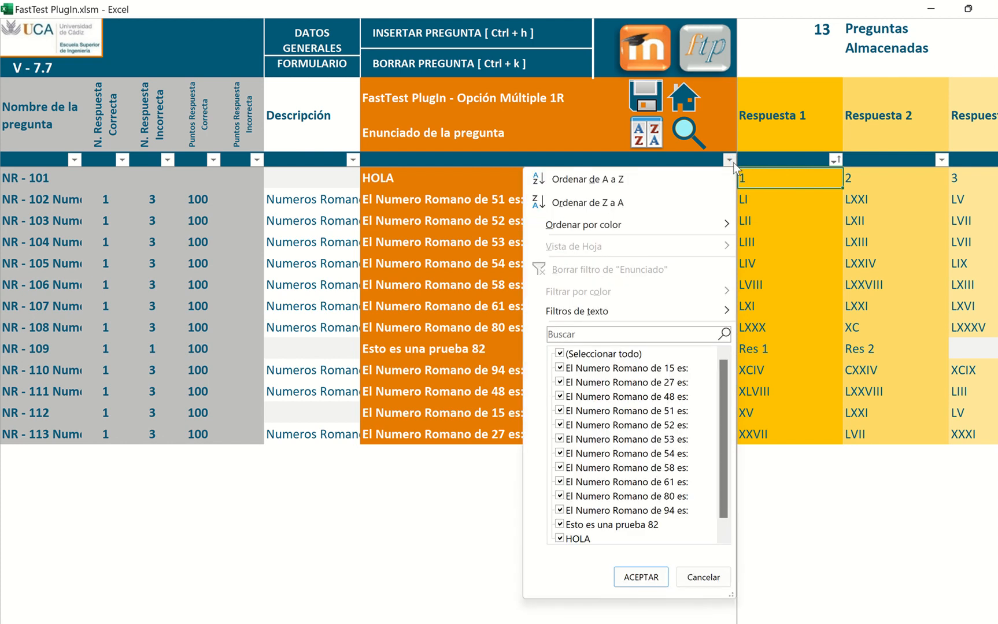
left_click(641, 335)
type("rom")
key("Return")
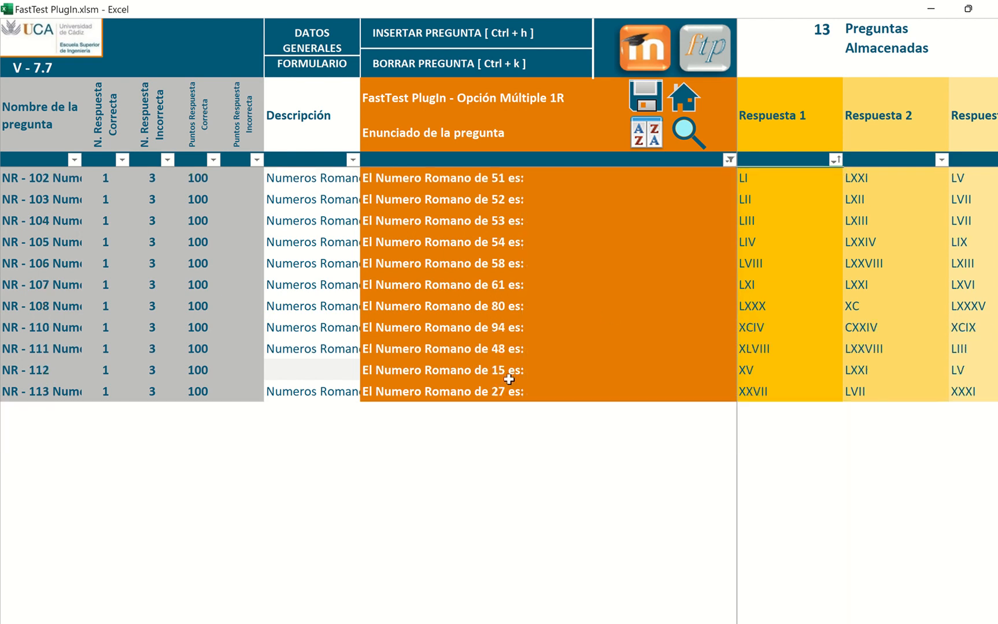
Check which statements the statement filter includes, and close the filter options without changing them
left_click(730, 160)
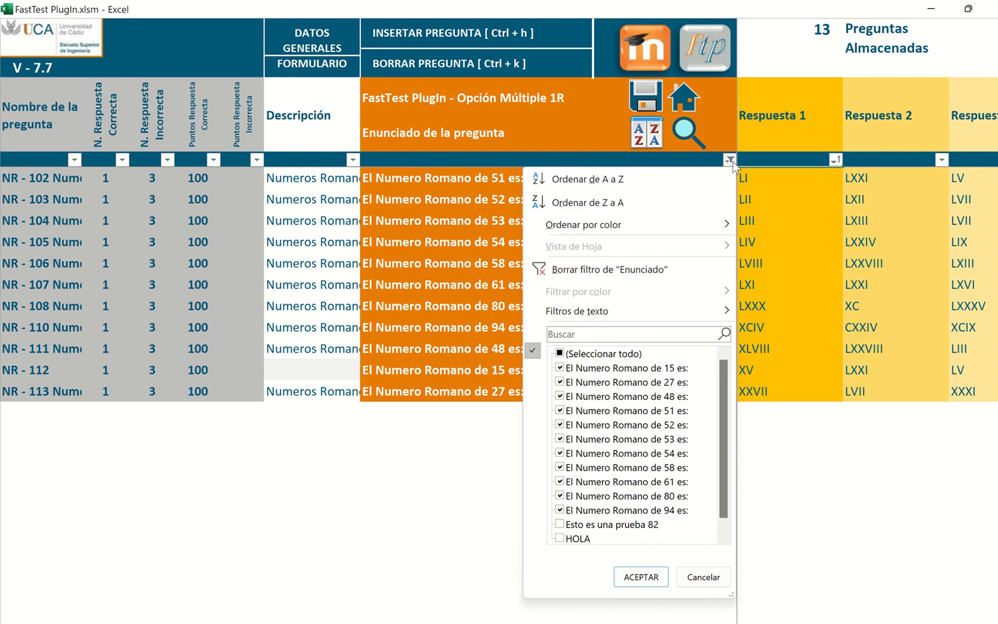
scroll(627, 526, "down", 1)
scroll(626, 526, "up", 1)
left_click(703, 578)
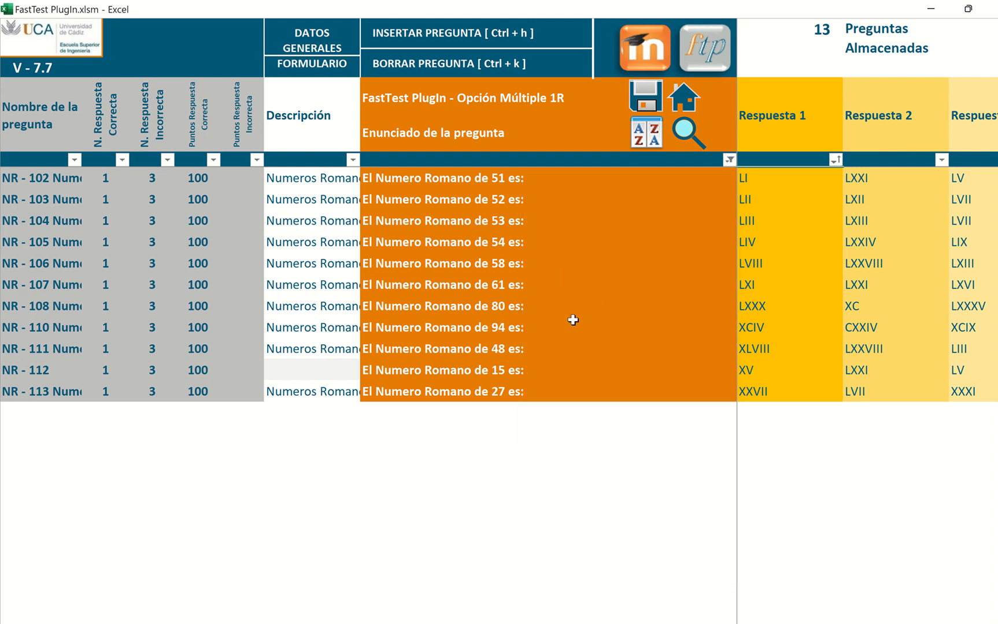
Filter the Respuesta 1 column to the answers containing "L"
left_click(764, 222)
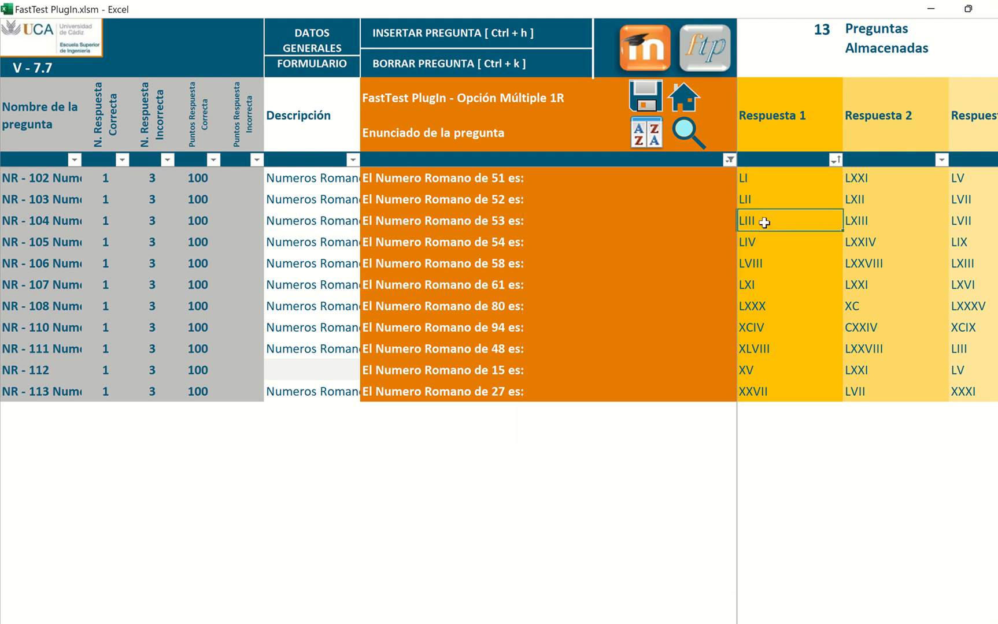
left_click(836, 162)
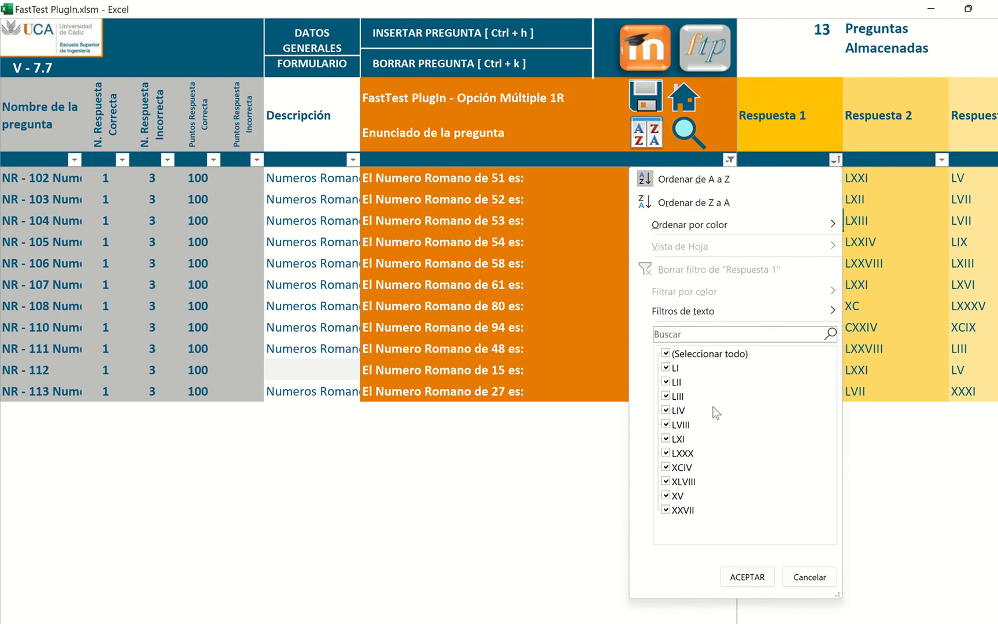
left_click(719, 336)
type("L")
key("Return")
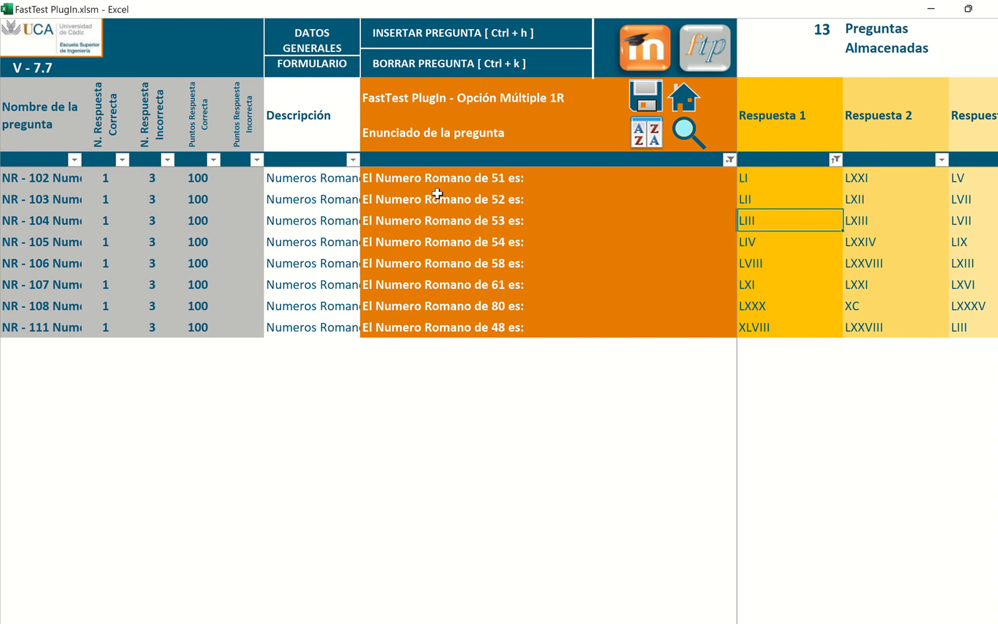
Examine the statements and first answers of the filtered questions down to NR - 111
key("Left")
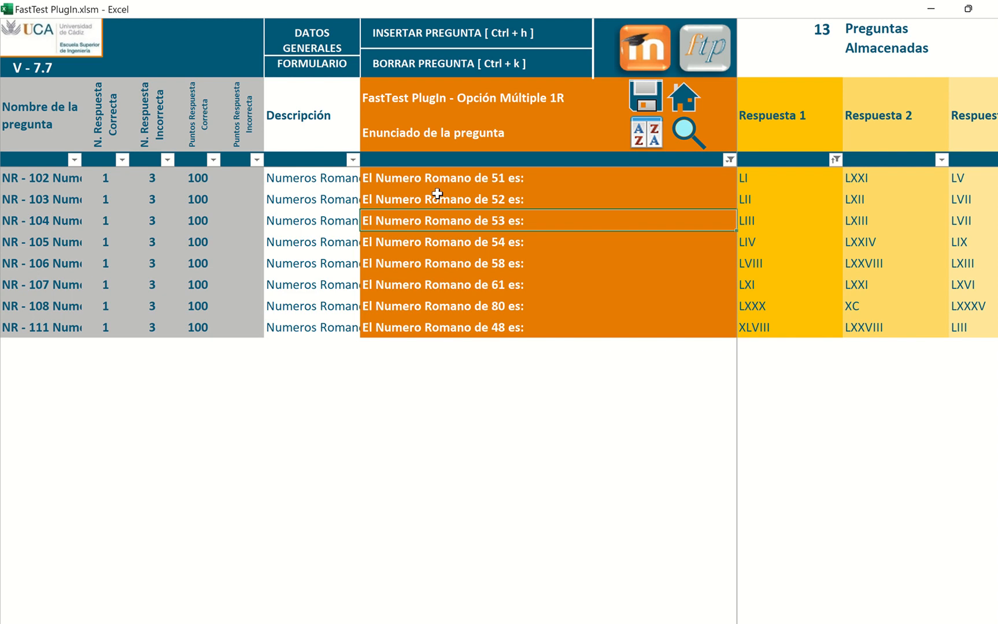
key("Down")
key("Right")
key("Up")
key("Up")
key("Down")
key("Down")
key("Down")
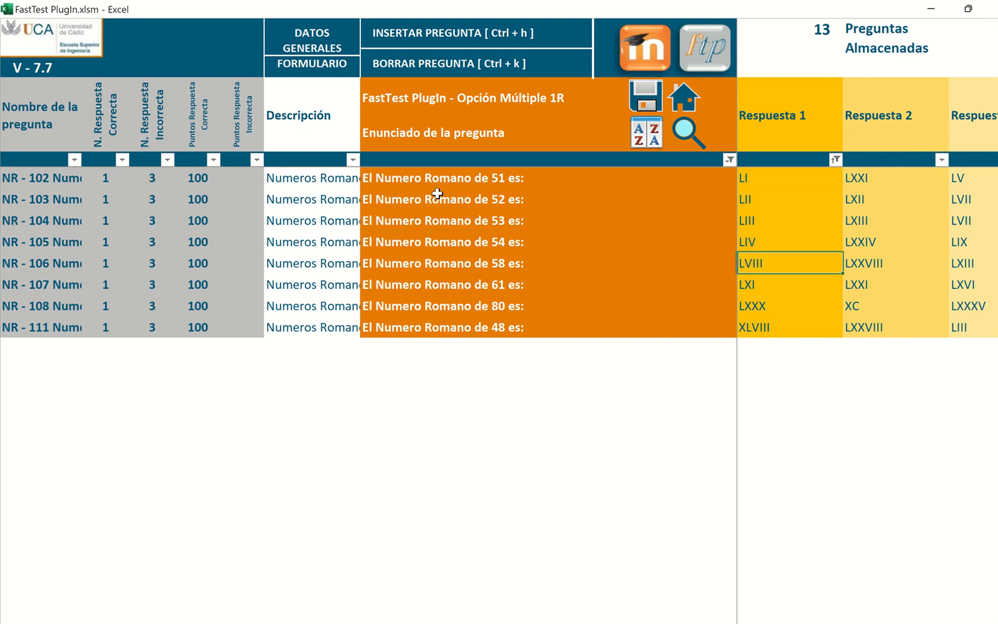
key("Left")
key("Down")
key("Down")
key("Down")
key("Right")
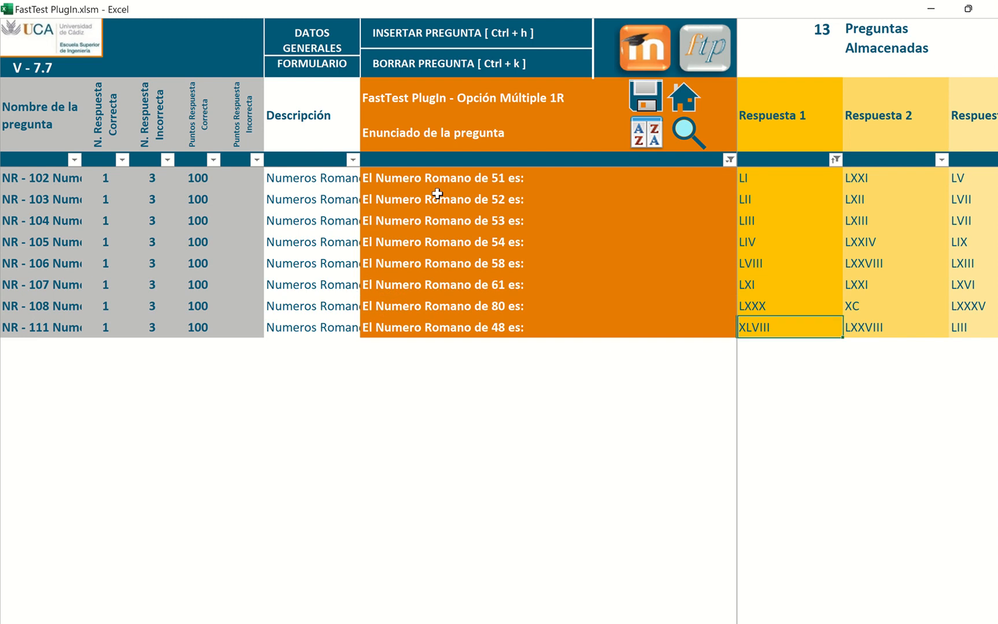
Change the statement of question NR - 111 in the bank to "El Numero Romano de 48 es el número:"
key("Left")
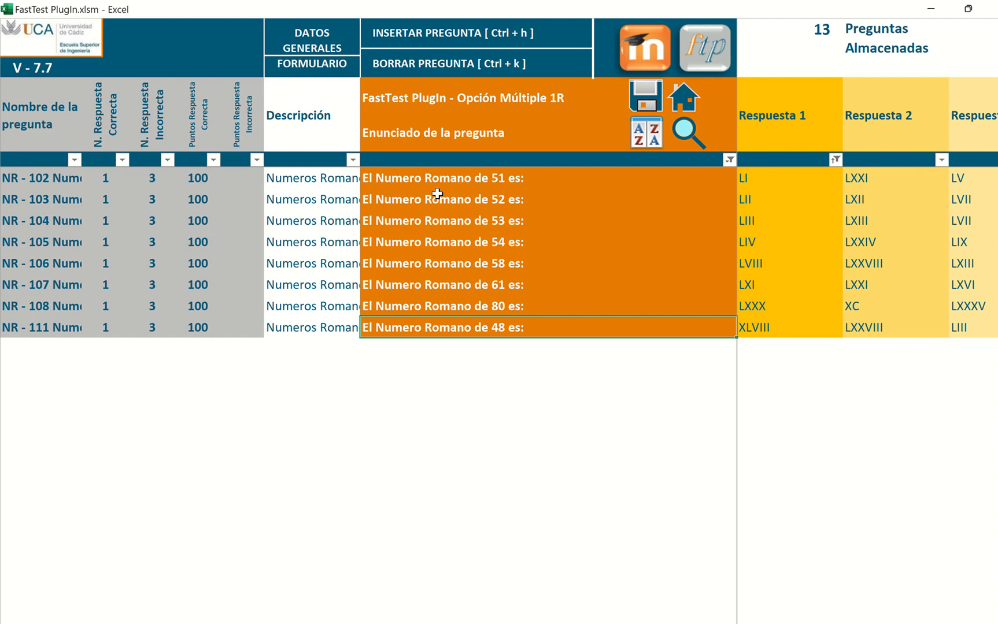
key("F2")
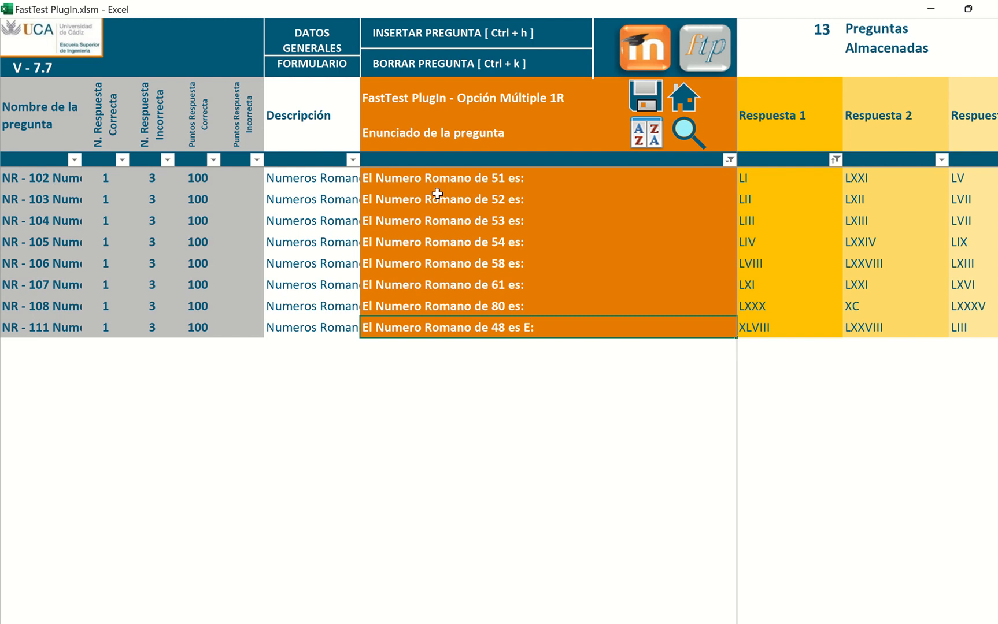
type("l número")
key("Tab")
key("Left")
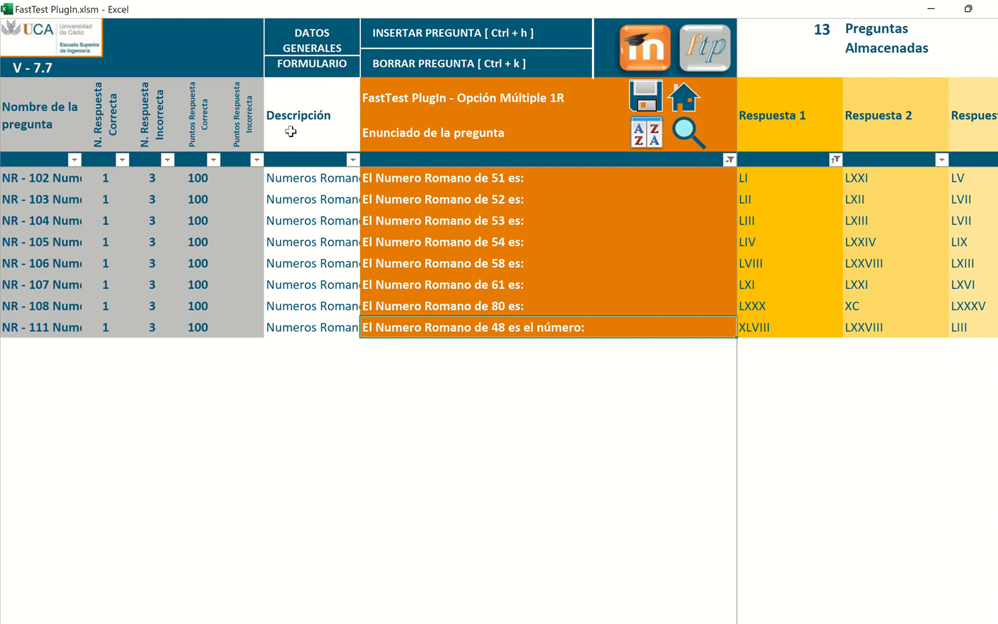
Open the question form and load question number 111
left_click(332, 67)
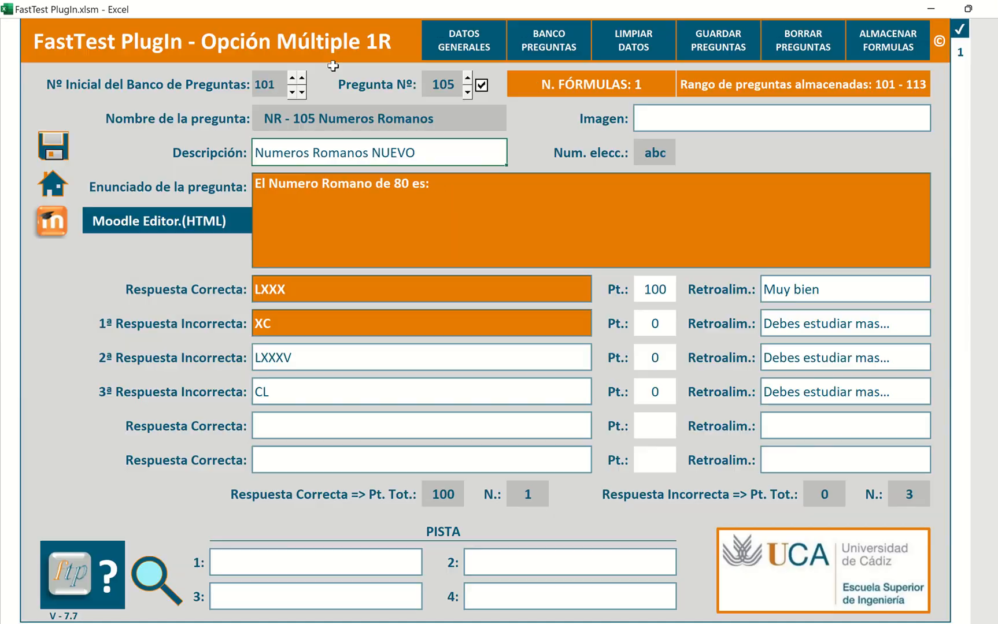
left_click(434, 80)
type("111")
key("Return")
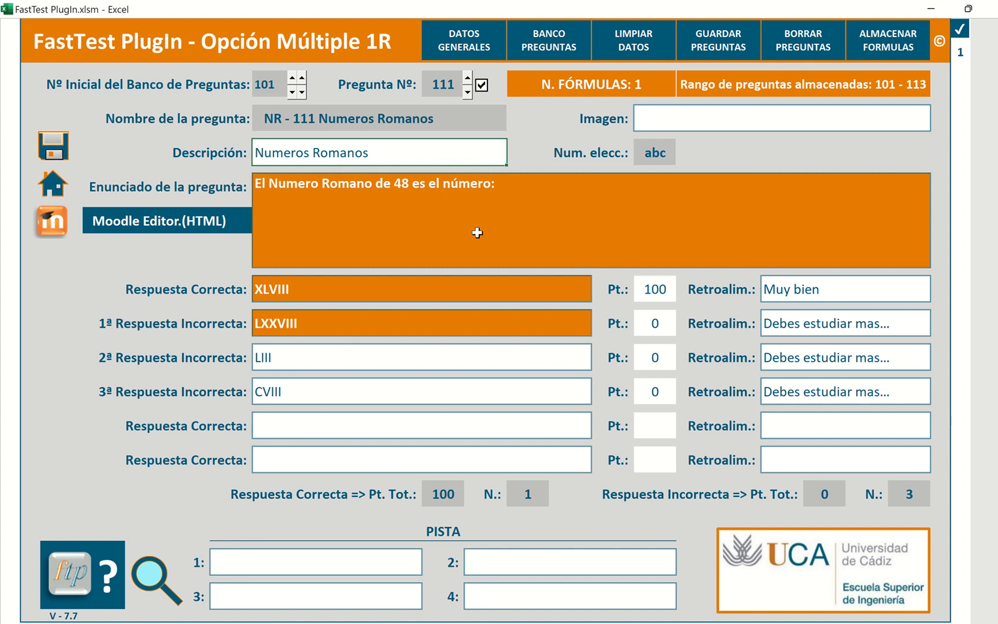
Shorten question 111's statement in the form to "El Numero Romano de 48 es:"
left_click(464, 201)
double_click(469, 200)
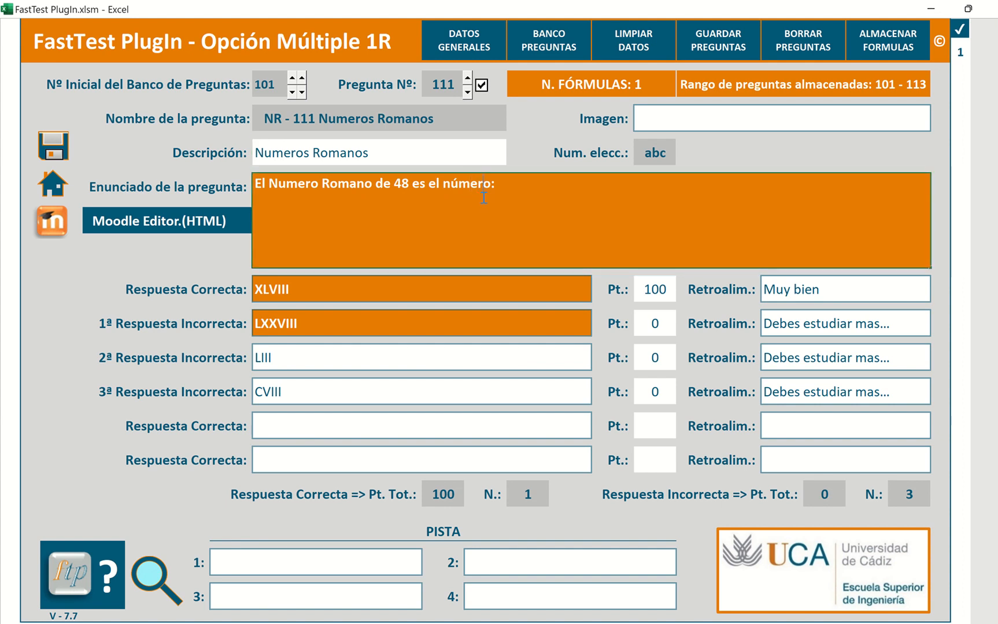
double_click(484, 198)
key("shift+Left")
key("BackSpace")
key("Return")
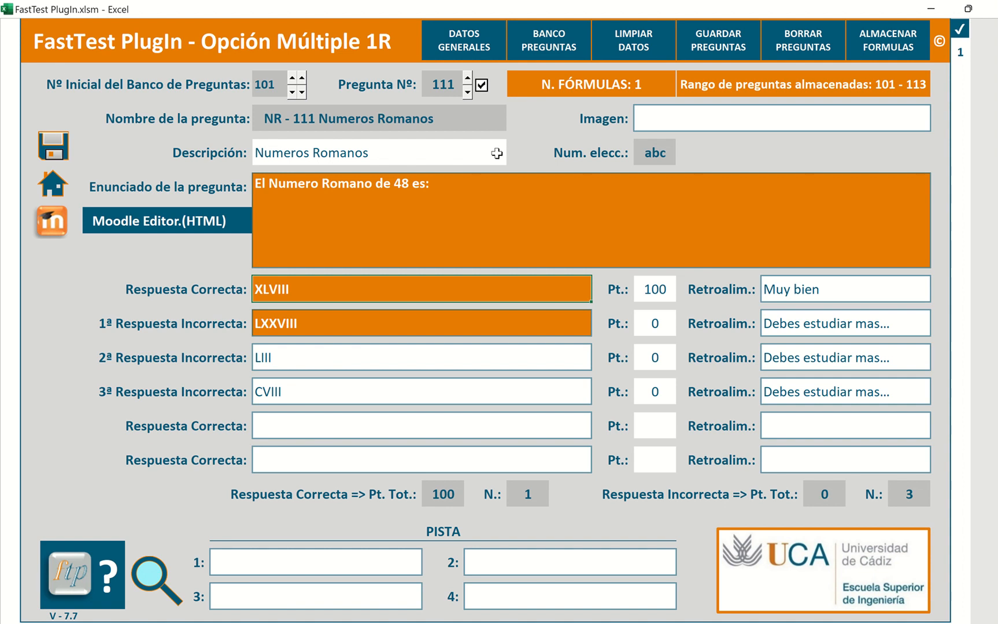
Compare question 111's statement in the question bank with the one in the form, ending in the bank
left_click(547, 51)
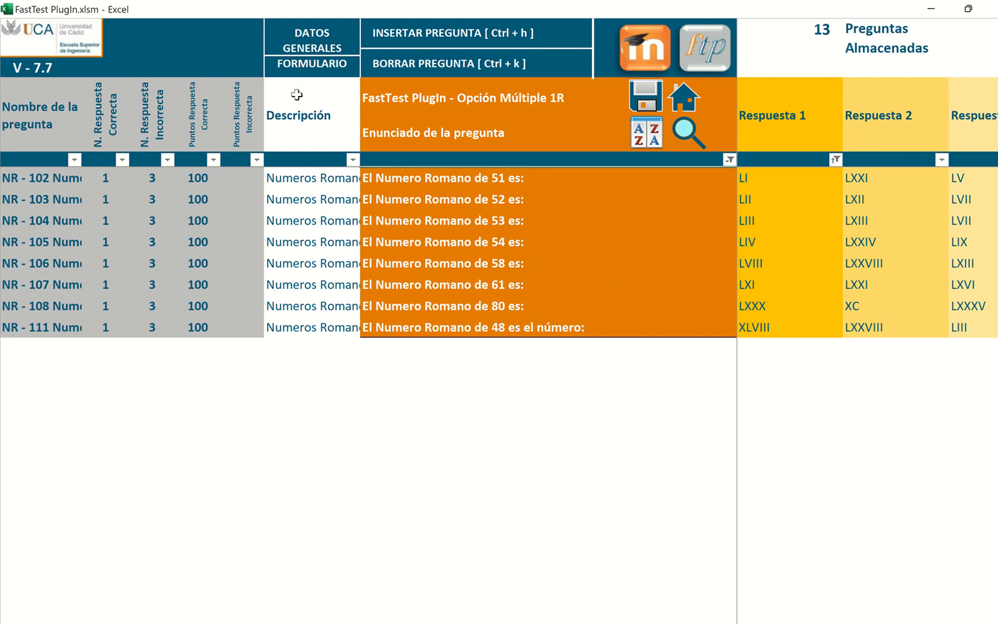
left_click(297, 68)
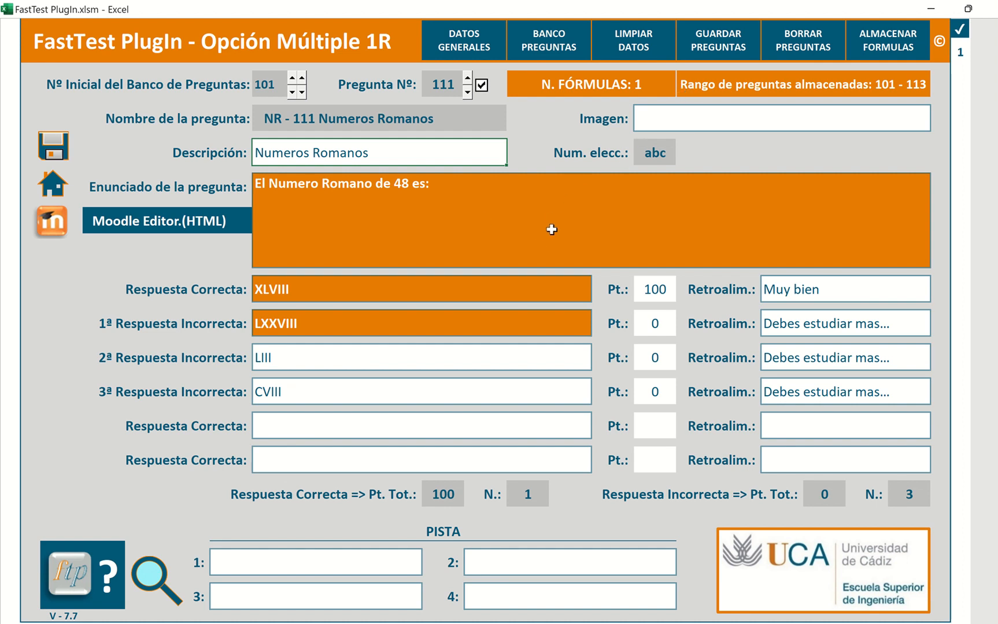
left_click(564, 53)
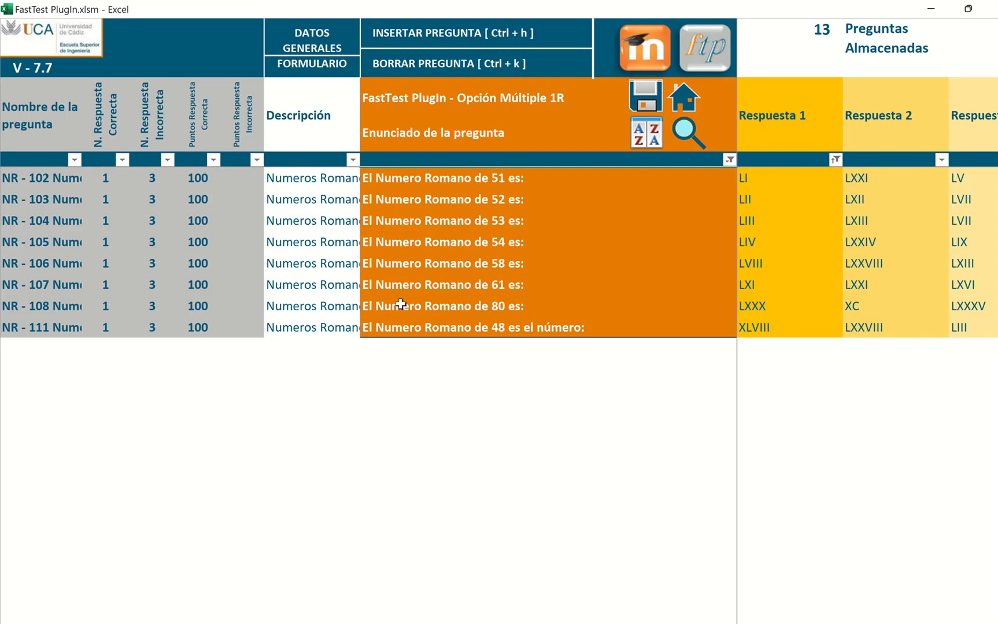